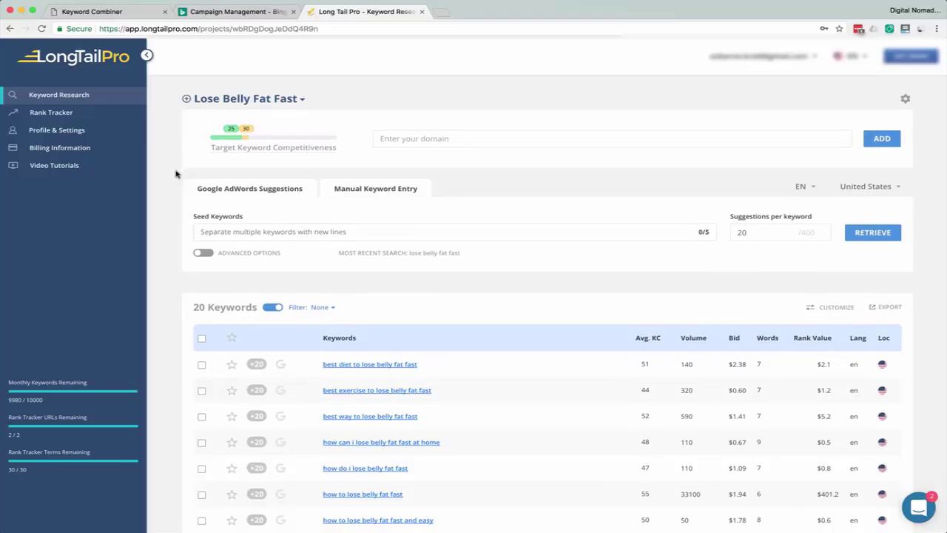
Look over the Lose Belly Fat Fast project's keyword research page, including the suggestion settings and the existing keyword table.
{"action": "scroll", "coordinate": [177, 174], "scroll_direction": "down", "scroll_amount": 2}
{"action": "scroll", "coordinate": [175, 173], "scroll_direction": "down", "scroll_amount": 3}
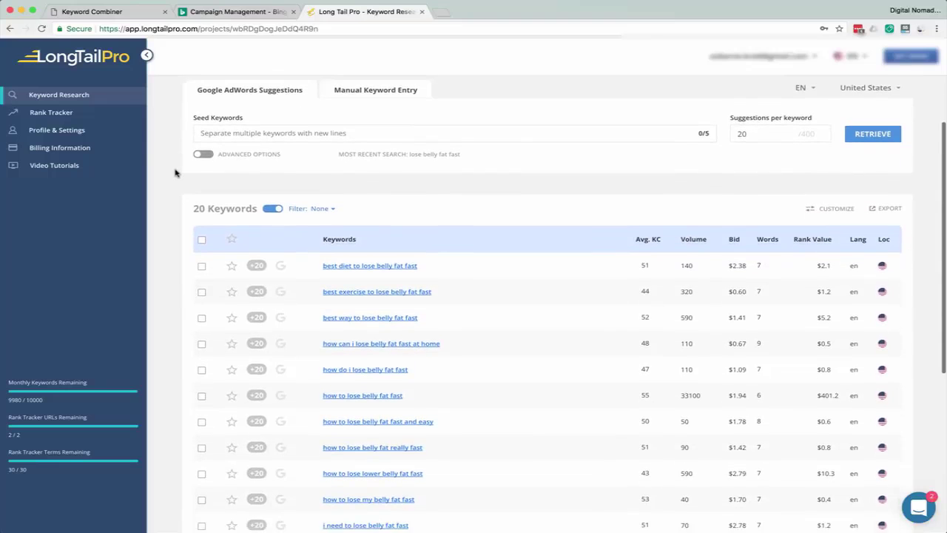
{"action": "scroll", "coordinate": [175, 174], "scroll_direction": "up", "scroll_amount": 5}
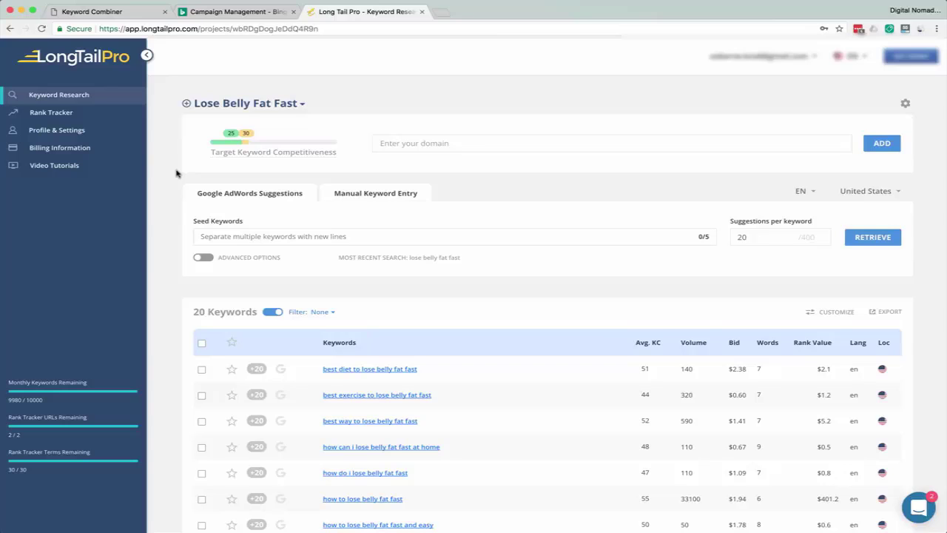
{"action": "scroll", "coordinate": [177, 185], "scroll_direction": "up", "scroll_amount": 3}
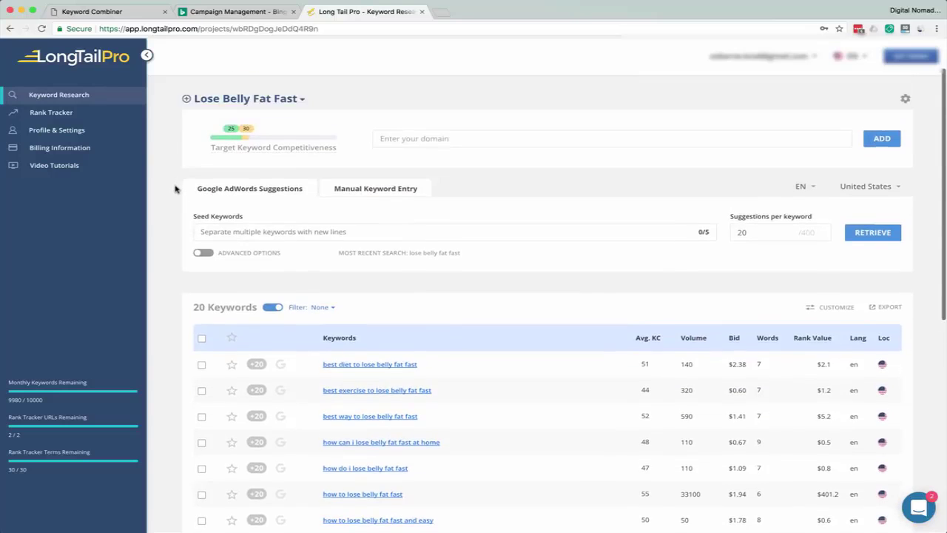
{"action": "scroll", "coordinate": [169, 193], "scroll_direction": "down", "scroll_amount": 1}
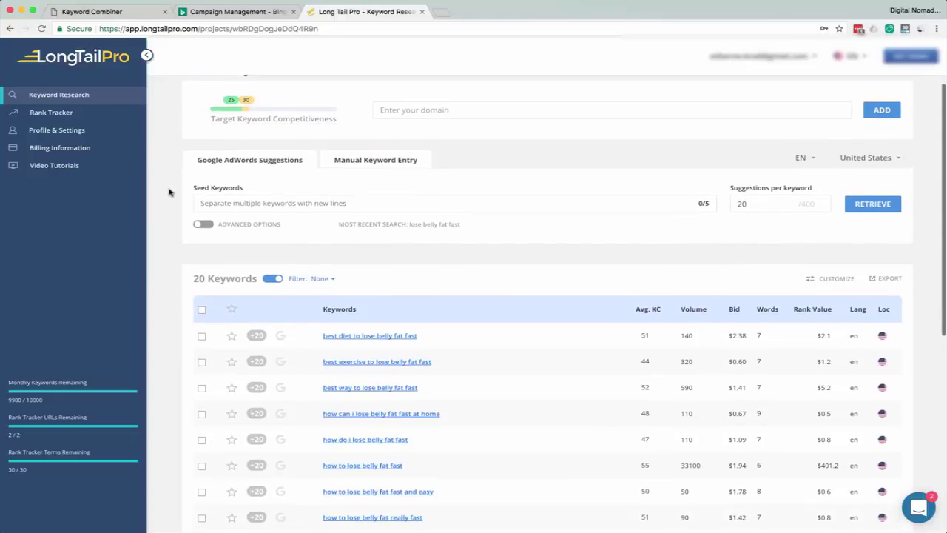
{"action": "scroll", "coordinate": [168, 194], "scroll_direction": "up", "scroll_amount": 1}
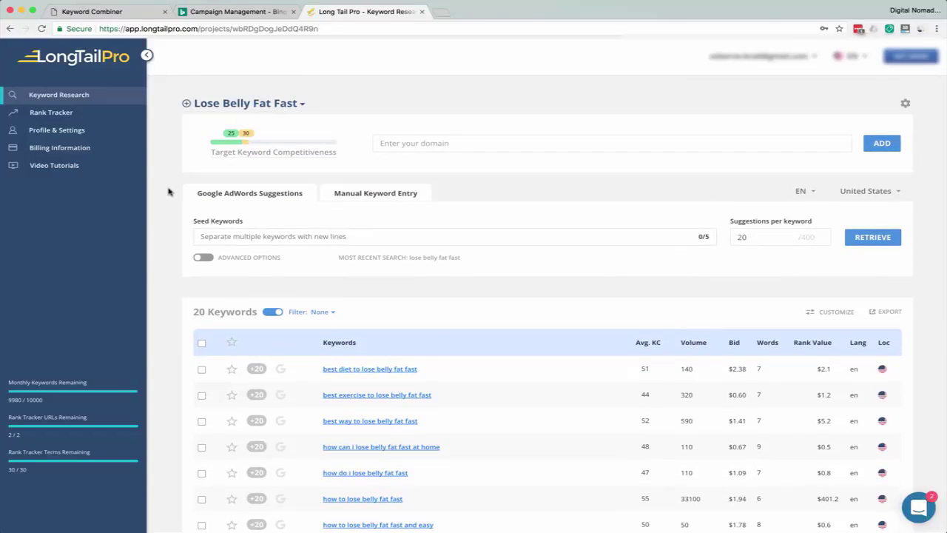
{"action": "scroll", "coordinate": [167, 191], "scroll_direction": "down", "scroll_amount": 3}
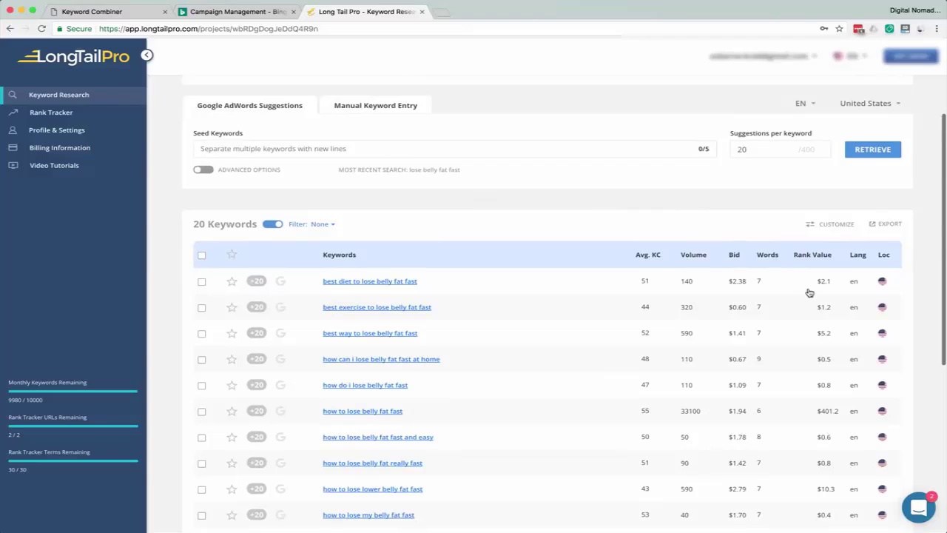
{"action": "scroll", "coordinate": [933, 209], "scroll_direction": "down", "scroll_amount": 1}
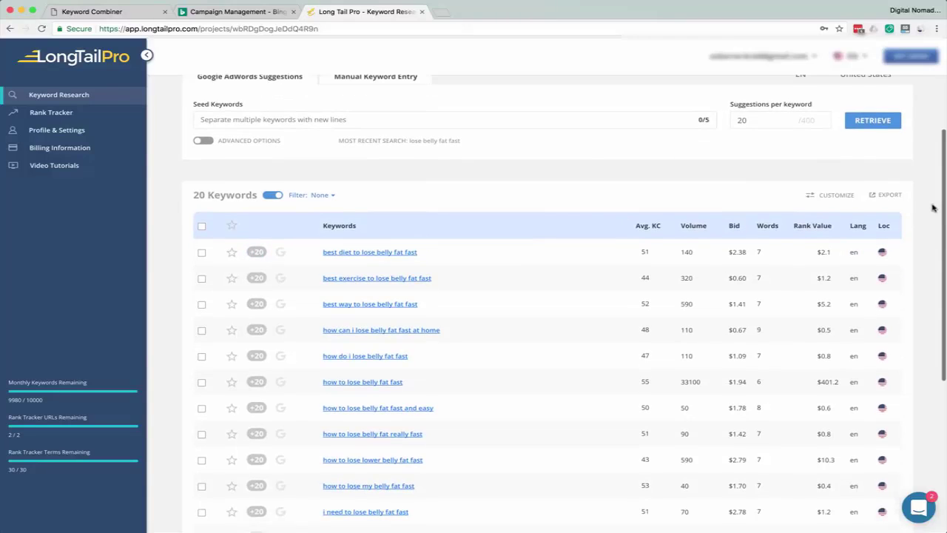
{"action": "scroll", "coordinate": [410, 207], "scroll_direction": "up", "scroll_amount": 1}
{"action": "scroll", "coordinate": [185, 205], "scroll_direction": "up", "scroll_amount": 3}
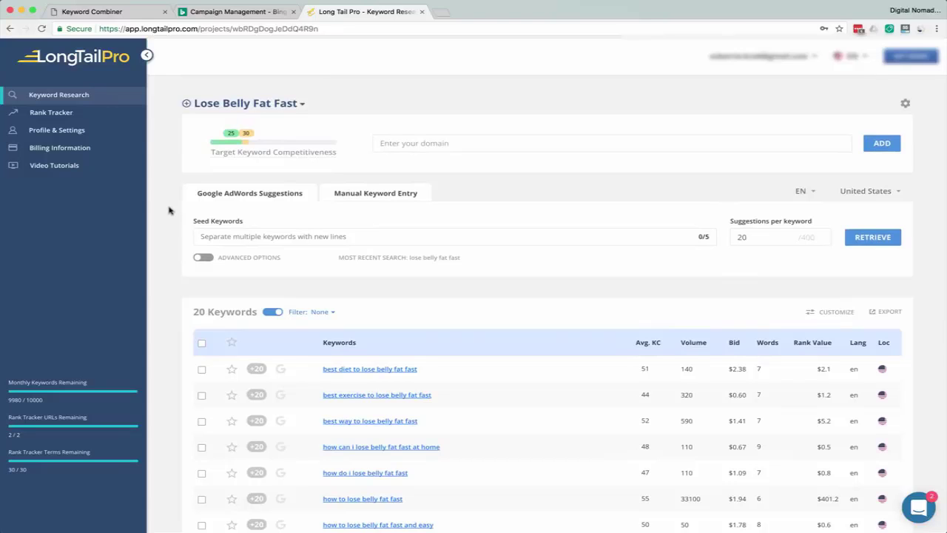
{"action": "scroll", "coordinate": [168, 212], "scroll_direction": "down", "scroll_amount": 1}
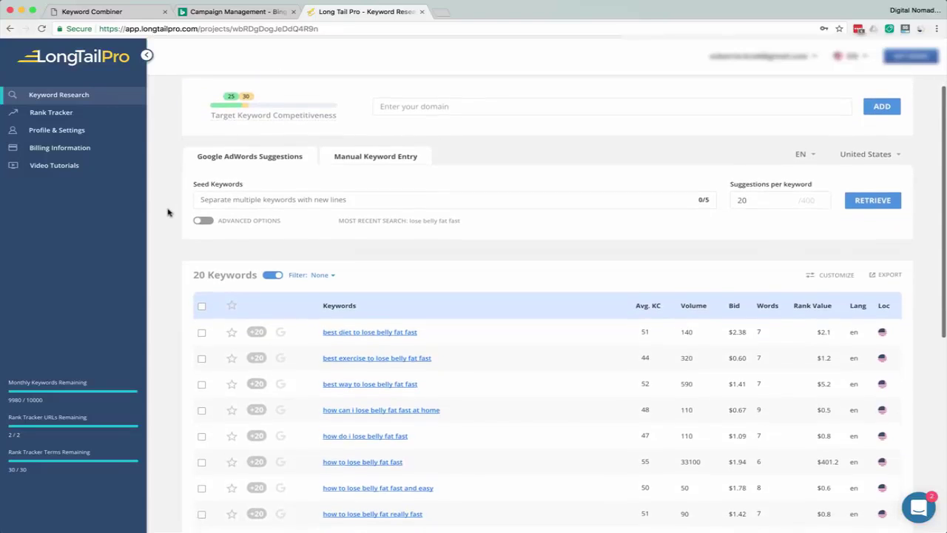
{"action": "scroll", "coordinate": [167, 213], "scroll_direction": "up", "scroll_amount": 1}
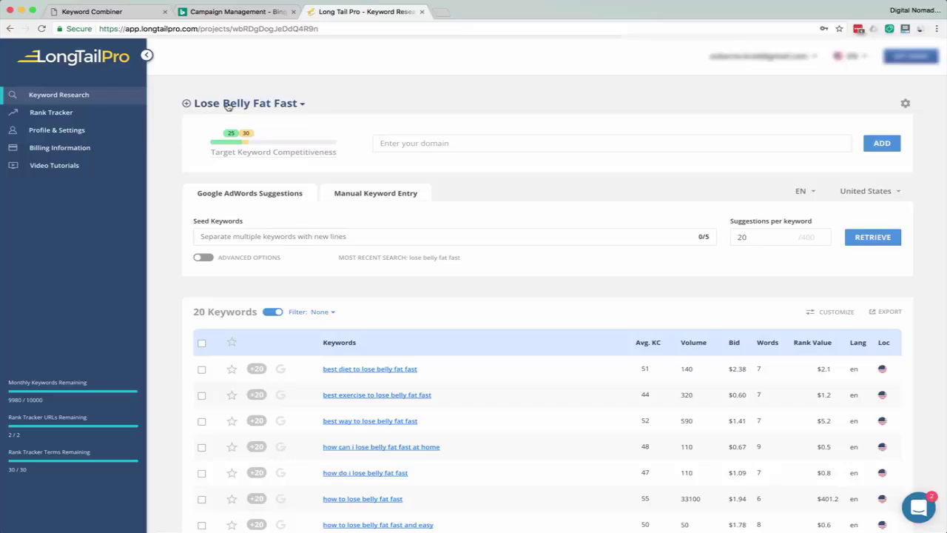
Retrieve 100 Google AdWords suggestions for the seed keyword "lose belly fat fast".
{"action": "scroll", "coordinate": [160, 151], "scroll_direction": "down", "scroll_amount": 3}
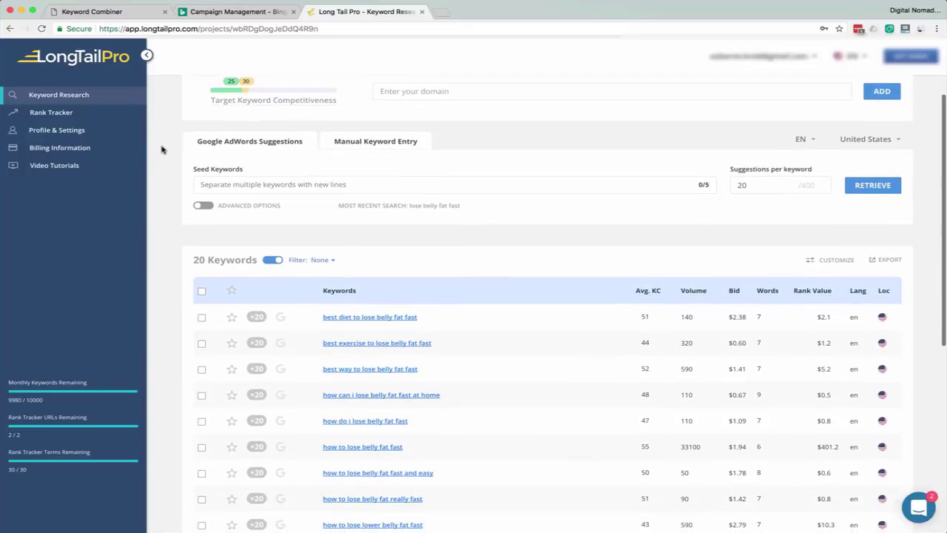
{"action": "left_click", "coordinate": [344, 182]}
{"action": "type", "text": "lose belly fat fast"}
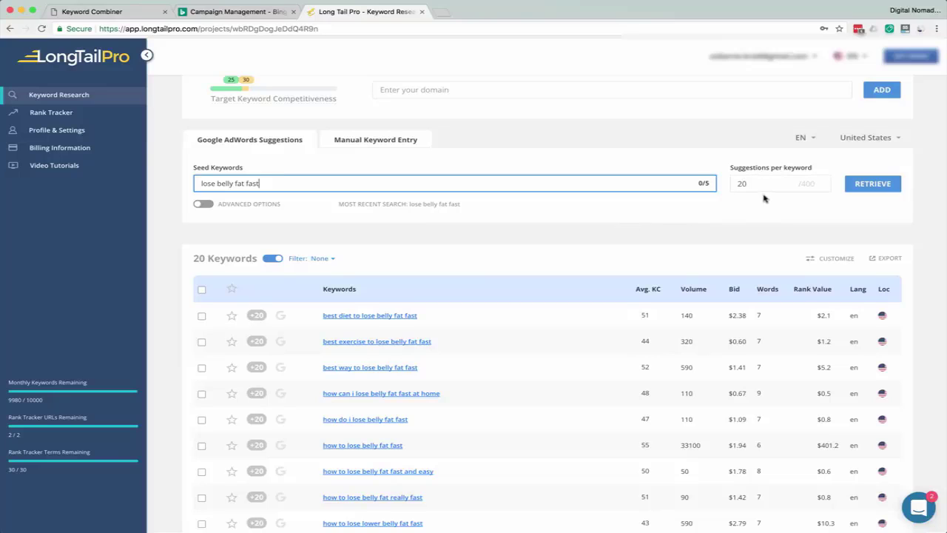
{"action": "left_click", "coordinate": [739, 183]}
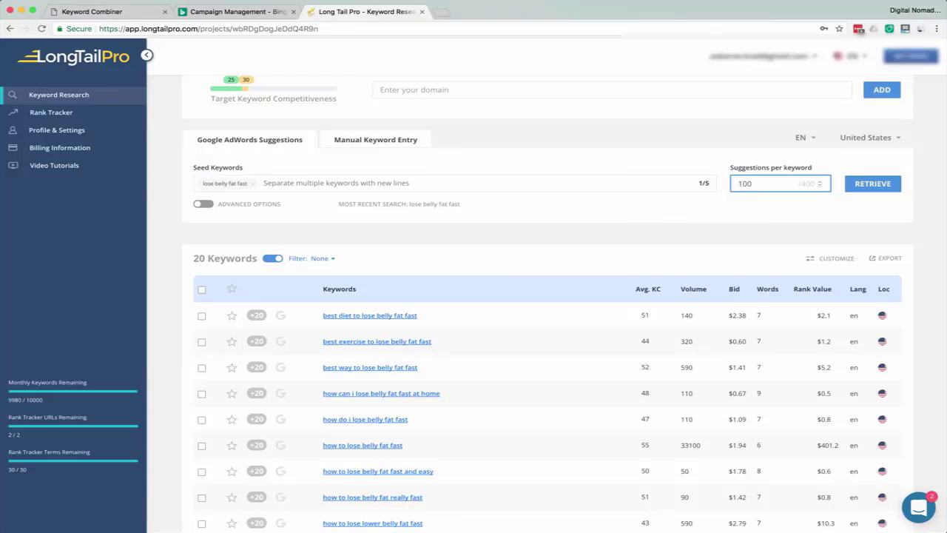
{"action": "left_click", "coordinate": [884, 184]}
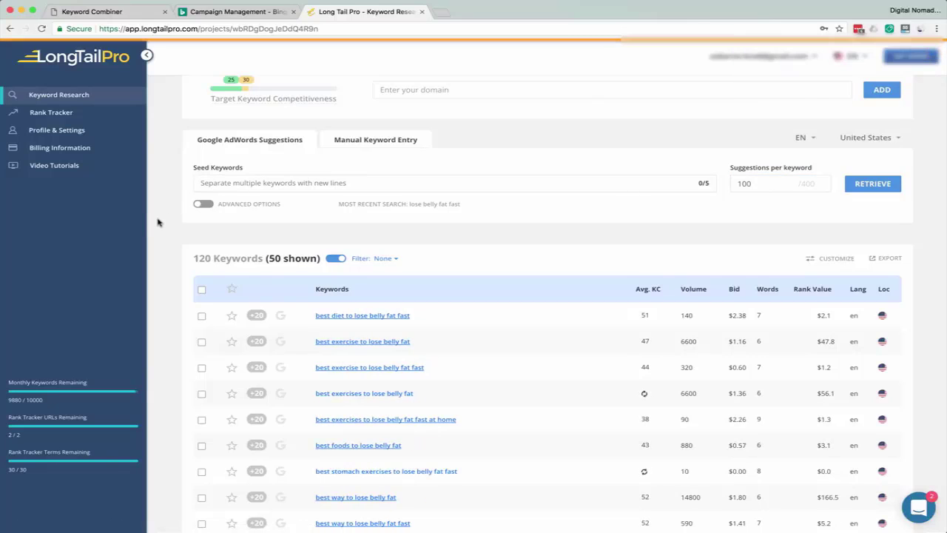
Examine the retrieved keyword suggestions with their average KC, volume, bid and rank value.
{"action": "scroll", "coordinate": [177, 232], "scroll_direction": "up", "scroll_amount": 1}
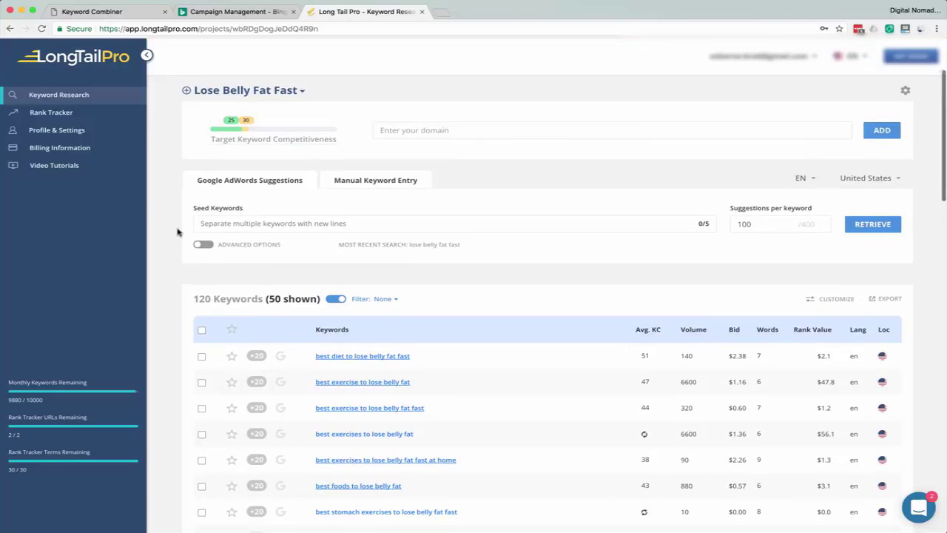
{"action": "scroll", "coordinate": [177, 233], "scroll_direction": "down", "scroll_amount": 2}
{"action": "scroll", "coordinate": [172, 237], "scroll_direction": "down", "scroll_amount": 2}
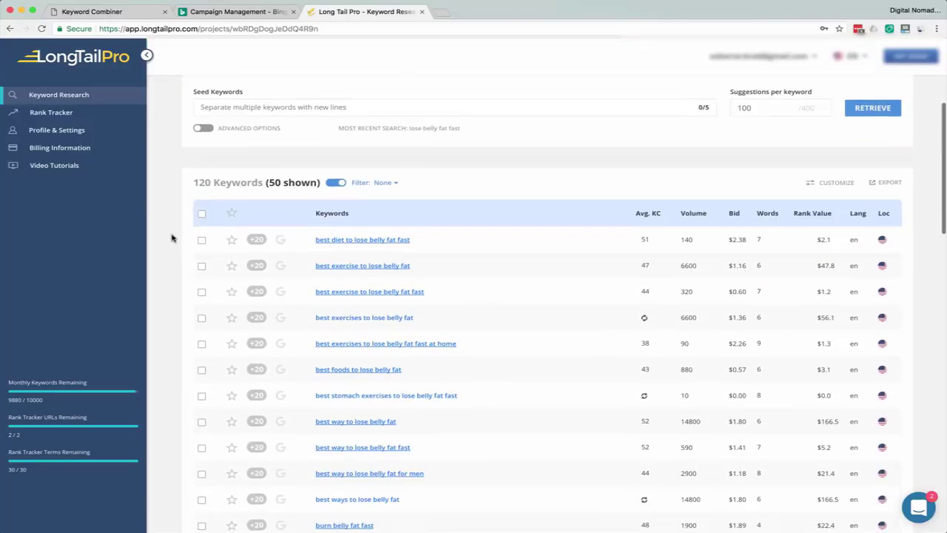
{"action": "scroll", "coordinate": [172, 238], "scroll_direction": "down", "scroll_amount": 1}
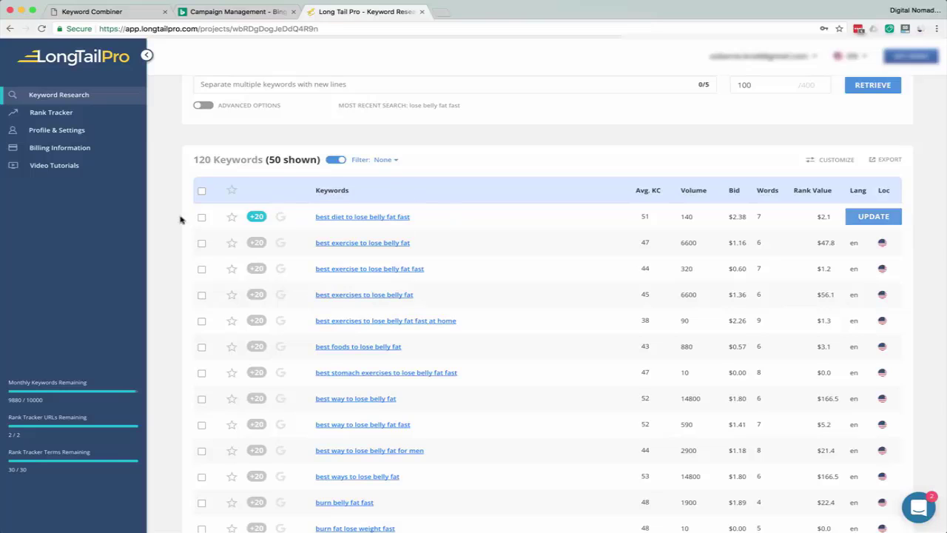
{"action": "scroll", "coordinate": [174, 217], "scroll_direction": "down", "scroll_amount": 1}
{"action": "scroll", "coordinate": [174, 216], "scroll_direction": "down", "scroll_amount": 1}
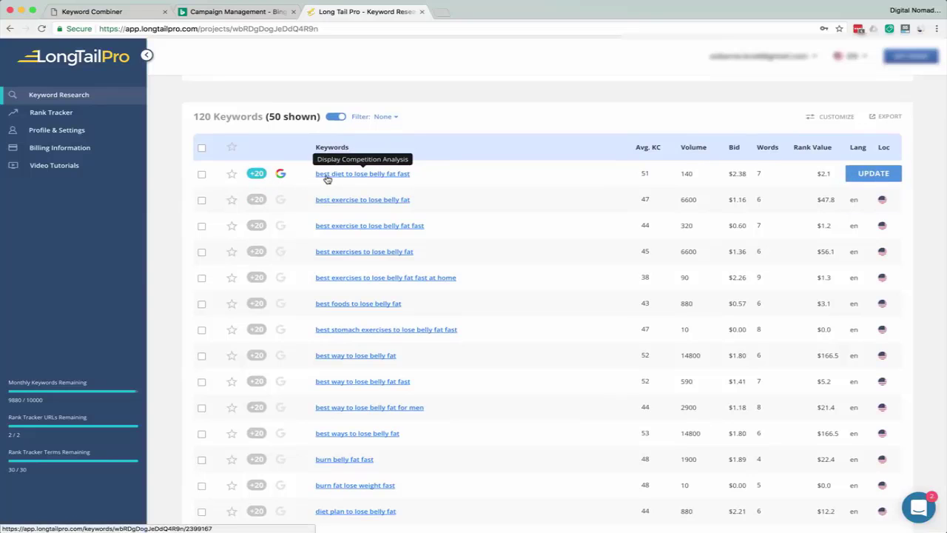
{"action": "scroll", "coordinate": [401, 260], "scroll_direction": "down", "scroll_amount": 2}
{"action": "scroll", "coordinate": [401, 260], "scroll_direction": "down", "scroll_amount": 2}
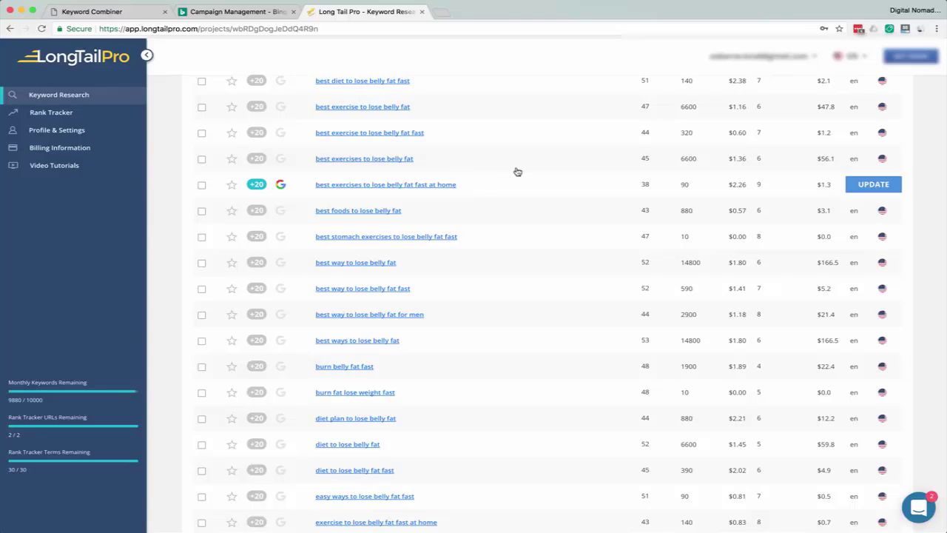
{"action": "scroll", "coordinate": [495, 171], "scroll_direction": "up", "scroll_amount": 1}
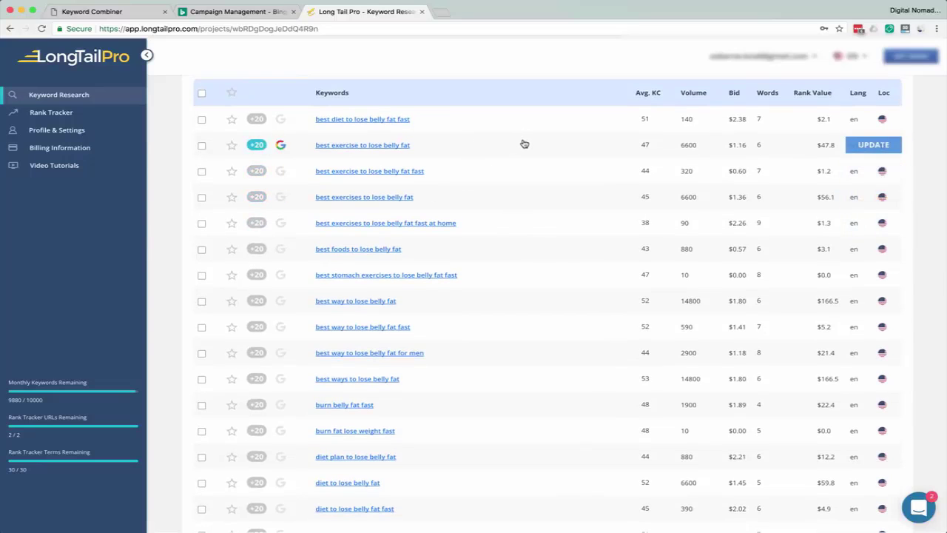
{"action": "scroll", "coordinate": [506, 224], "scroll_direction": "down", "scroll_amount": 5}
{"action": "scroll", "coordinate": [510, 228], "scroll_direction": "up", "scroll_amount": 6}
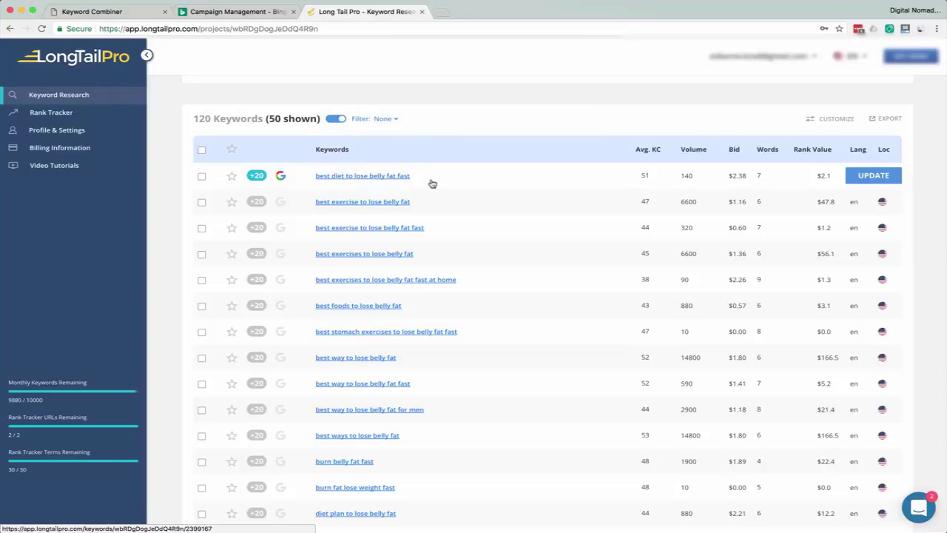
Sort the keyword table by search volume, highest first.
{"action": "scroll", "coordinate": [478, 205], "scroll_direction": "down", "scroll_amount": 3}
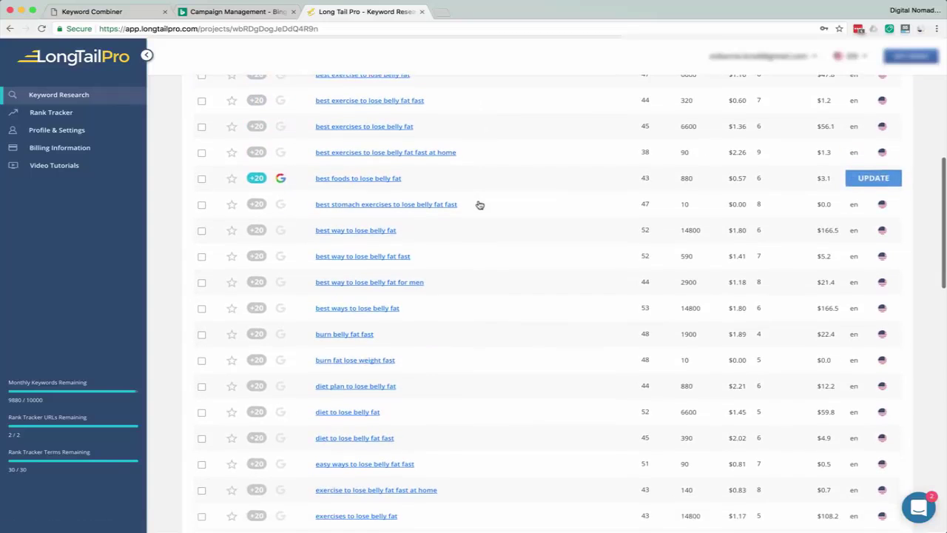
{"action": "scroll", "coordinate": [478, 205], "scroll_direction": "up", "scroll_amount": 3}
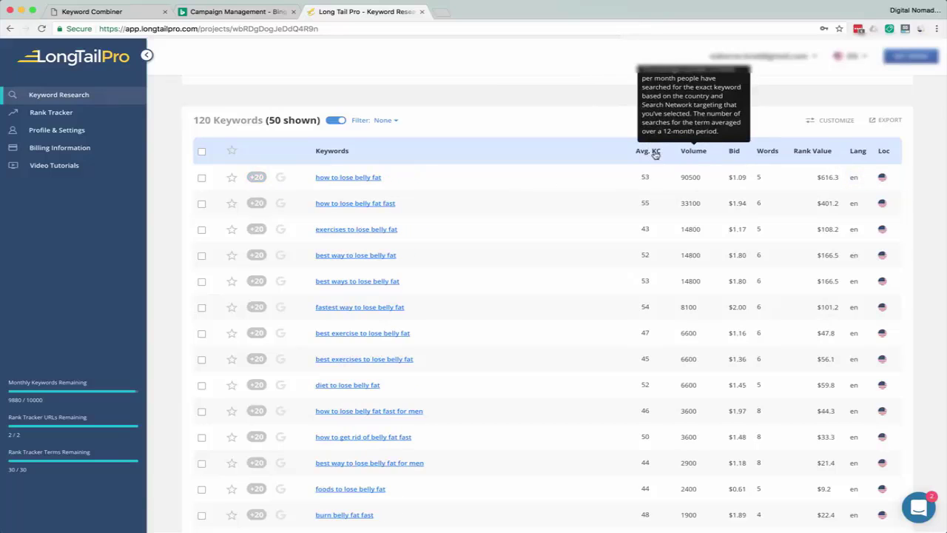
{"action": "left_click", "coordinate": [696, 152]}
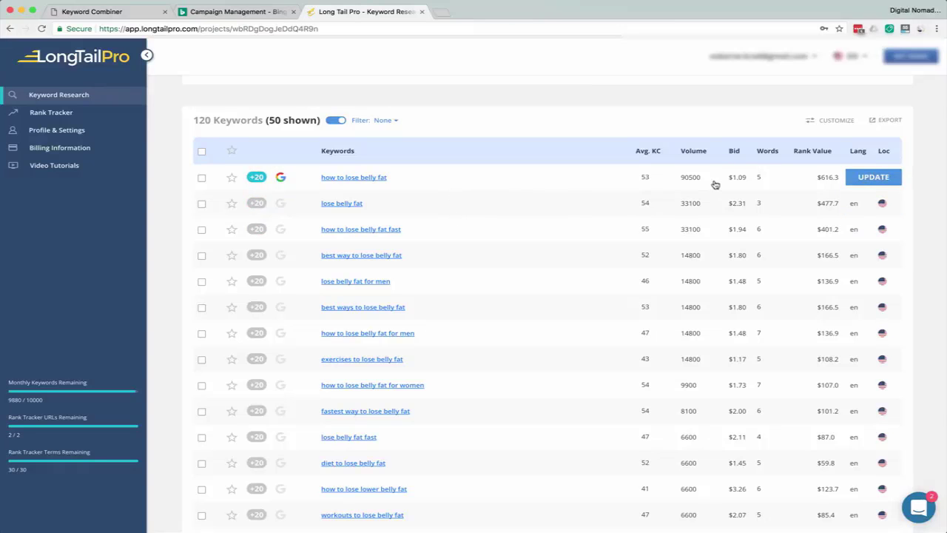
Review the volume-sorted keywords, comparing their search volumes and competitiveness down the list.
{"action": "scroll", "coordinate": [694, 244], "scroll_direction": "down", "scroll_amount": 1}
{"action": "scroll", "coordinate": [692, 264], "scroll_direction": "down", "scroll_amount": 3}
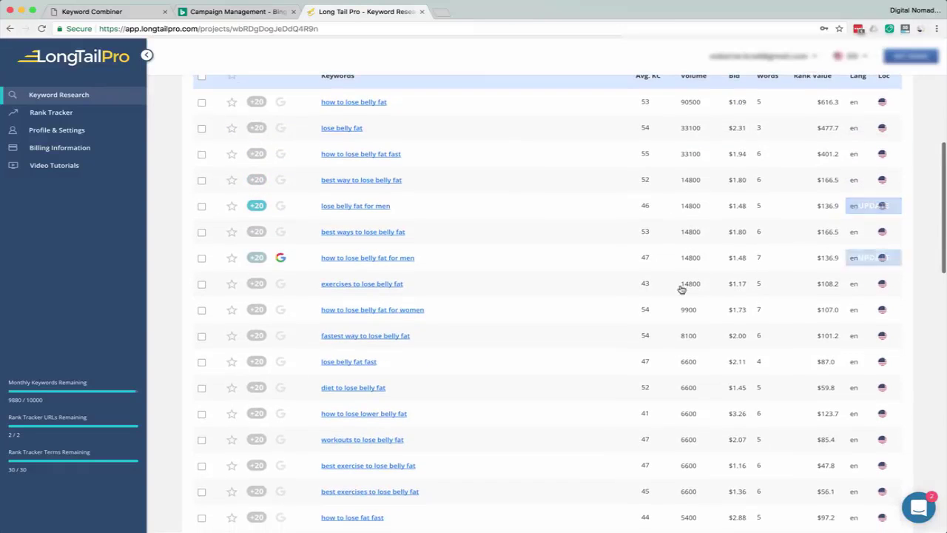
{"action": "scroll", "coordinate": [689, 250], "scroll_direction": "up", "scroll_amount": 4}
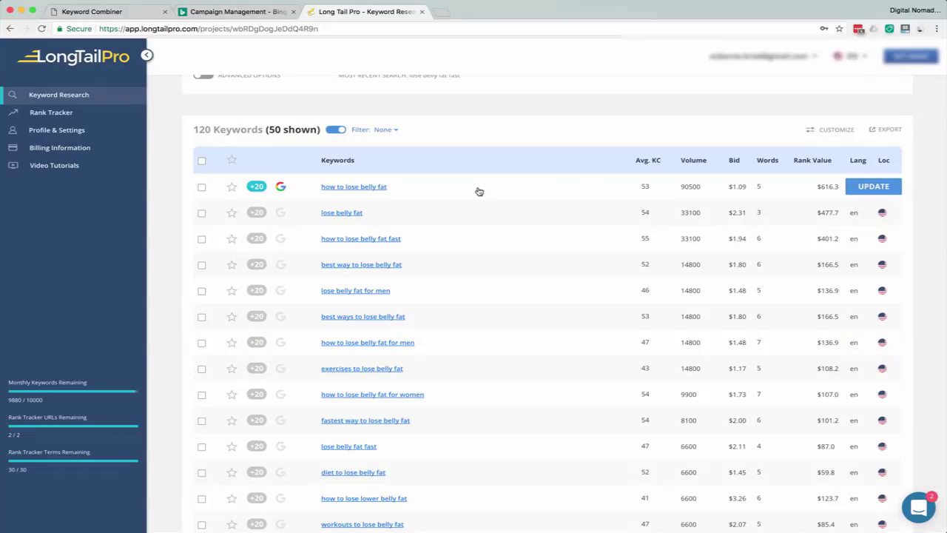
{"action": "scroll", "coordinate": [419, 205], "scroll_direction": "up", "scroll_amount": 2}
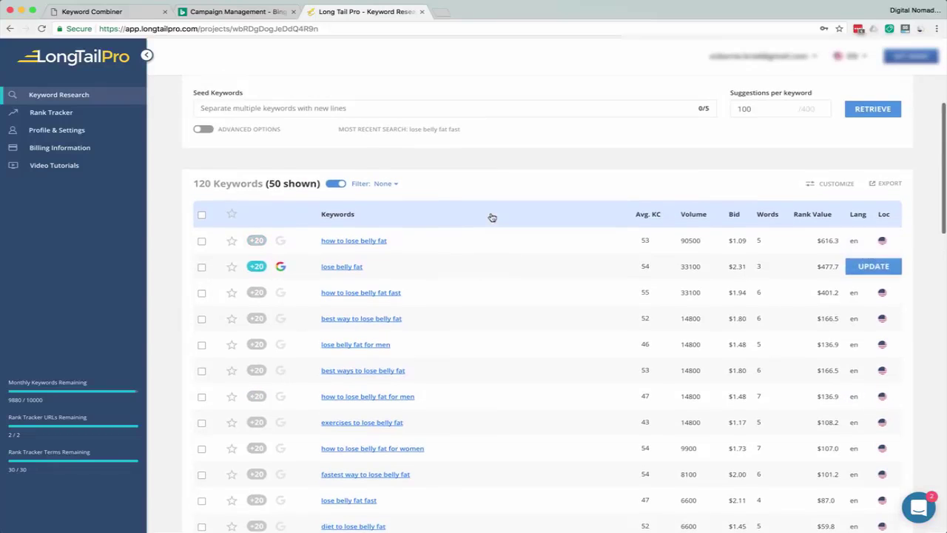
{"action": "scroll", "coordinate": [469, 192], "scroll_direction": "up", "scroll_amount": 1}
{"action": "scroll", "coordinate": [472, 194], "scroll_direction": "down", "scroll_amount": 2}
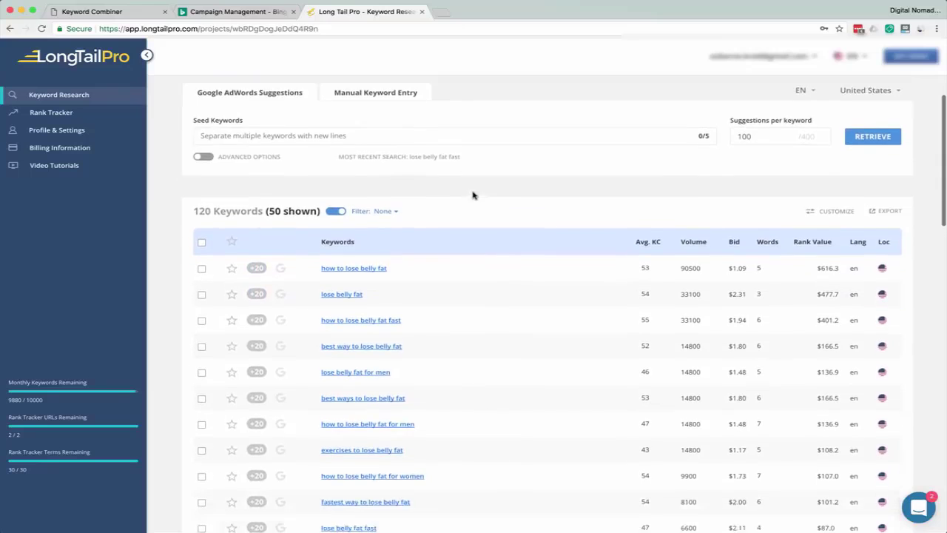
{"action": "scroll", "coordinate": [474, 196], "scroll_direction": "down", "scroll_amount": 2}
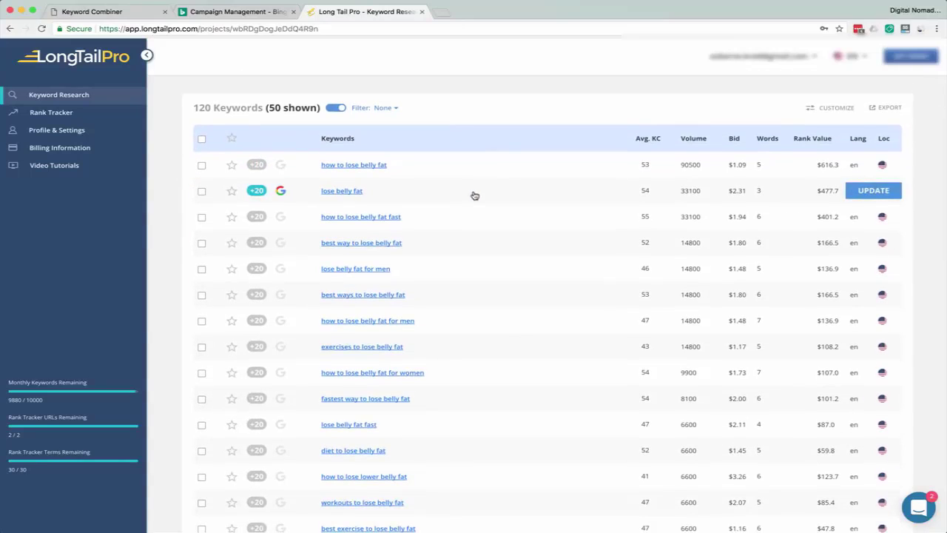
{"action": "scroll", "coordinate": [511, 206], "scroll_direction": "down", "scroll_amount": 1}
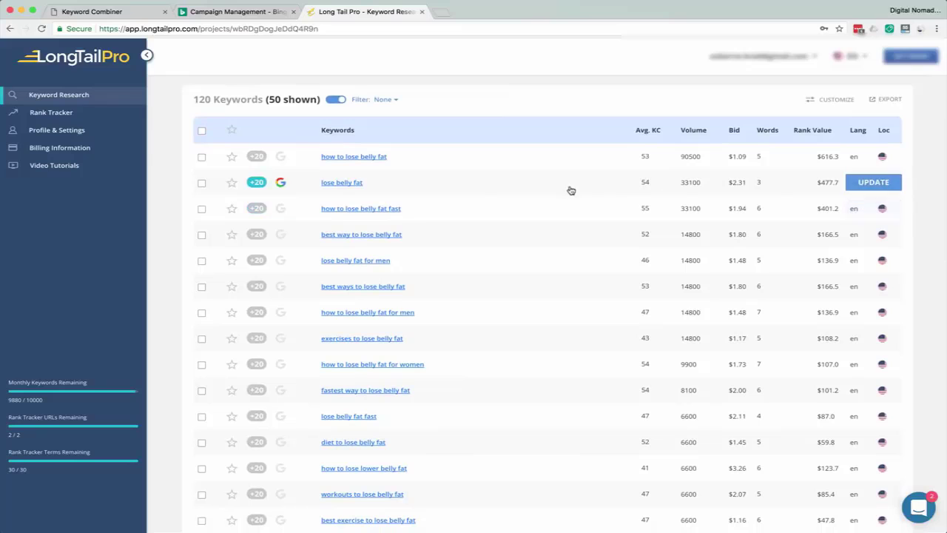
{"action": "scroll", "coordinate": [528, 201], "scroll_direction": "down", "scroll_amount": 1}
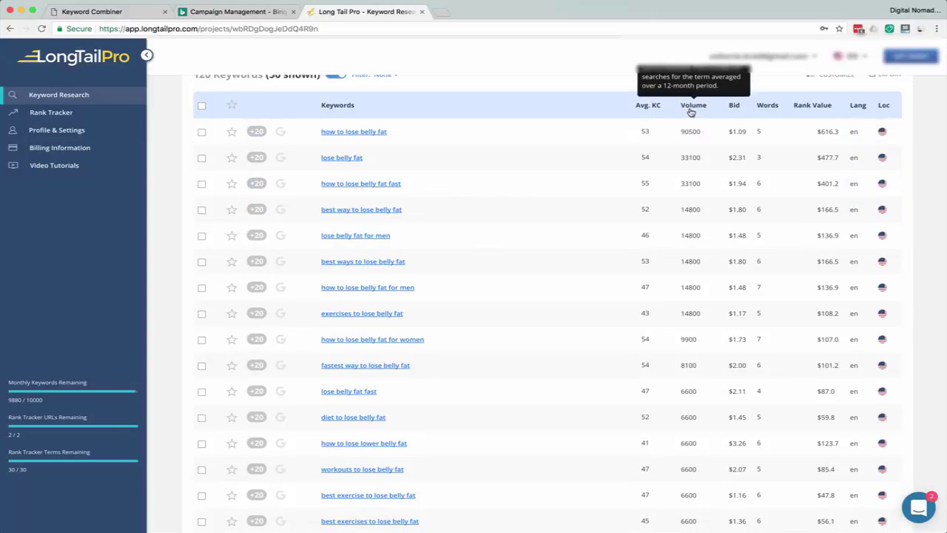
{"action": "scroll", "coordinate": [472, 245], "scroll_direction": "down", "scroll_amount": 10}
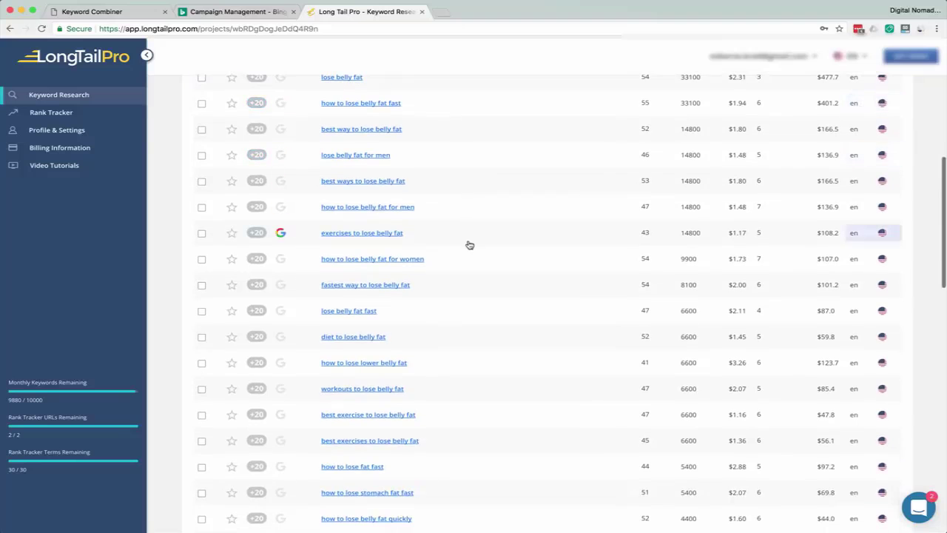
{"action": "scroll", "coordinate": [471, 248], "scroll_direction": "down", "scroll_amount": 5}
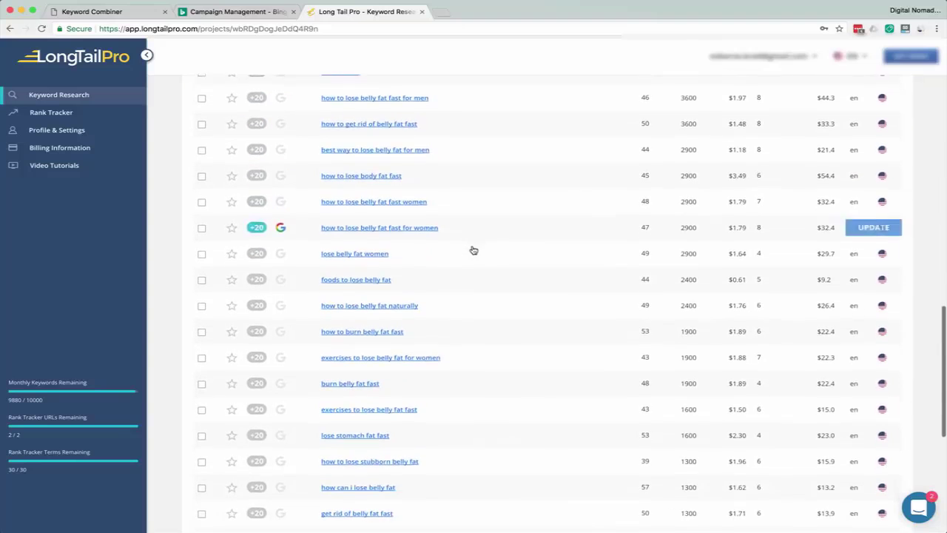
Sort the keyword table by bid, highest first.
{"action": "scroll", "coordinate": [546, 262], "scroll_direction": "up", "scroll_amount": 15}
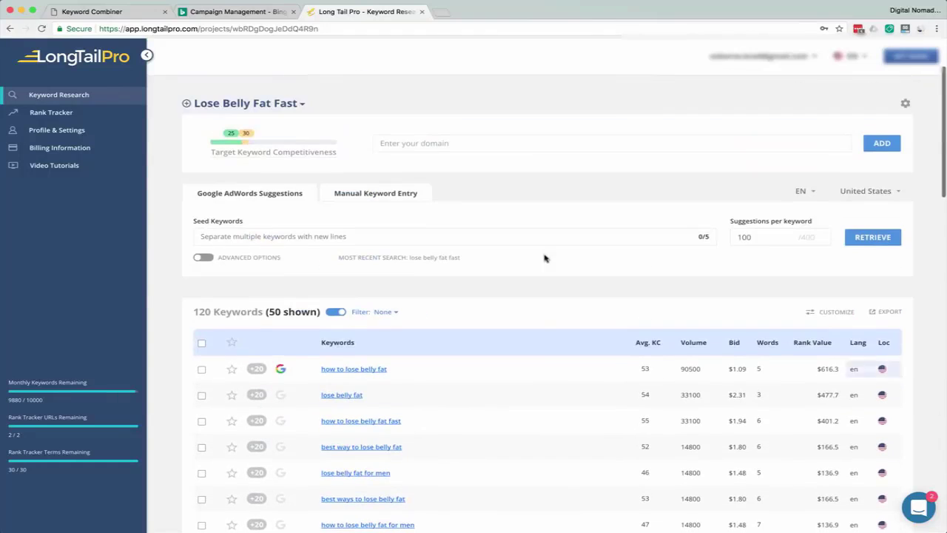
{"action": "left_click", "coordinate": [735, 343]}
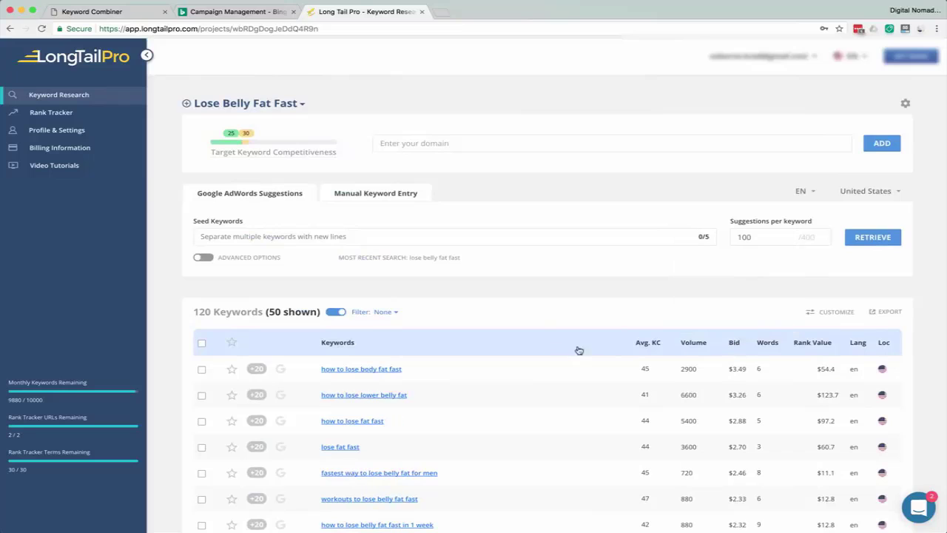
Sort the keyword table by search volume, lowest first.
{"action": "left_click", "coordinate": [693, 345]}
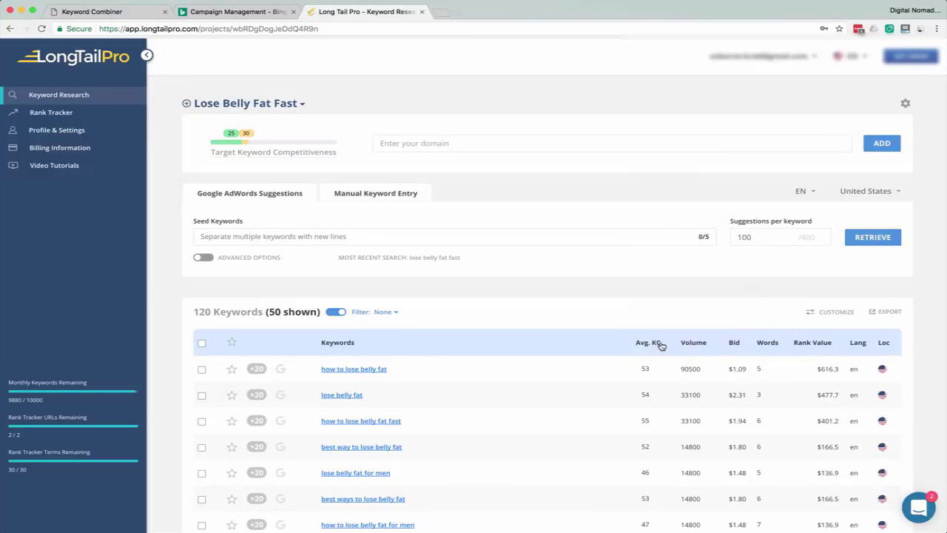
{"action": "left_click", "coordinate": [691, 346]}
{"action": "scroll", "coordinate": [498, 333], "scroll_direction": "down", "scroll_amount": 1}
{"action": "scroll", "coordinate": [498, 333], "scroll_direction": "down", "scroll_amount": 3}
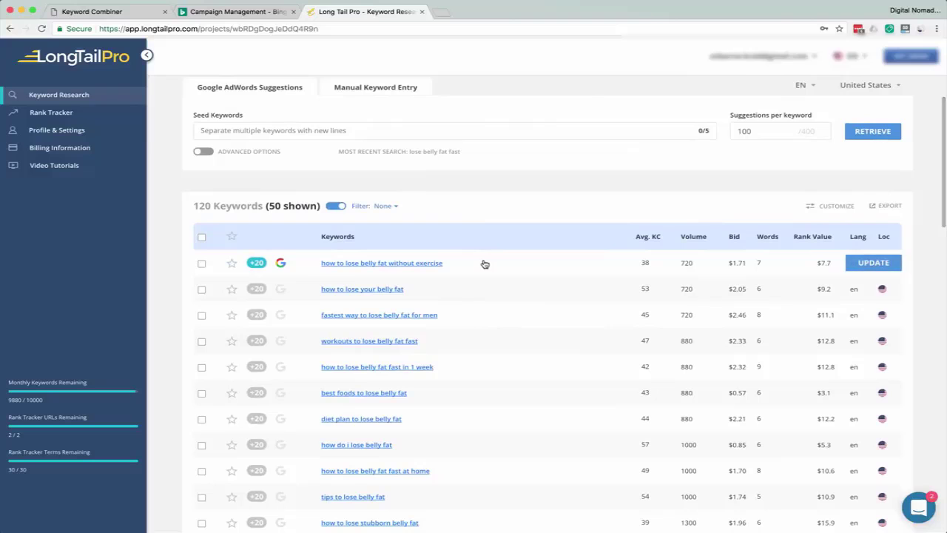
{"action": "scroll", "coordinate": [489, 265], "scroll_direction": "down", "scroll_amount": 1}
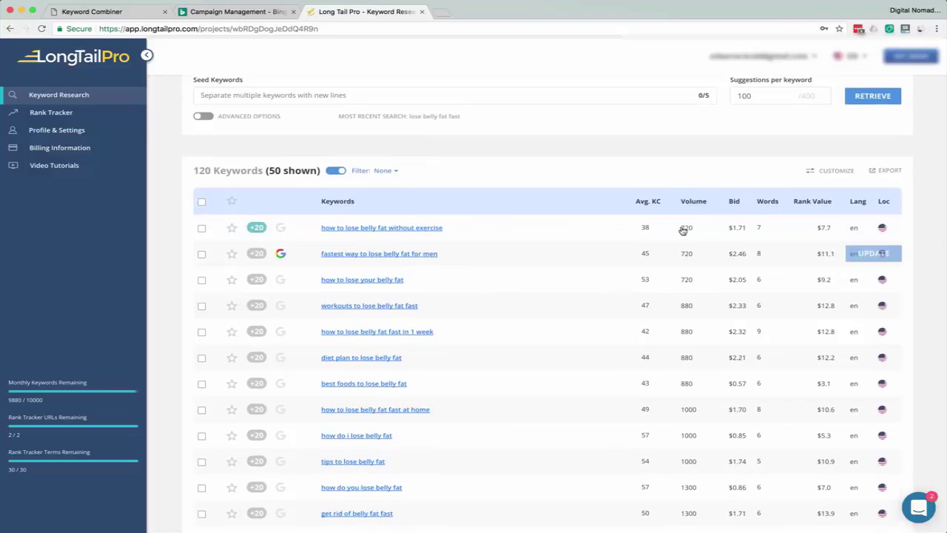
{"action": "left_click", "coordinate": [694, 201]}
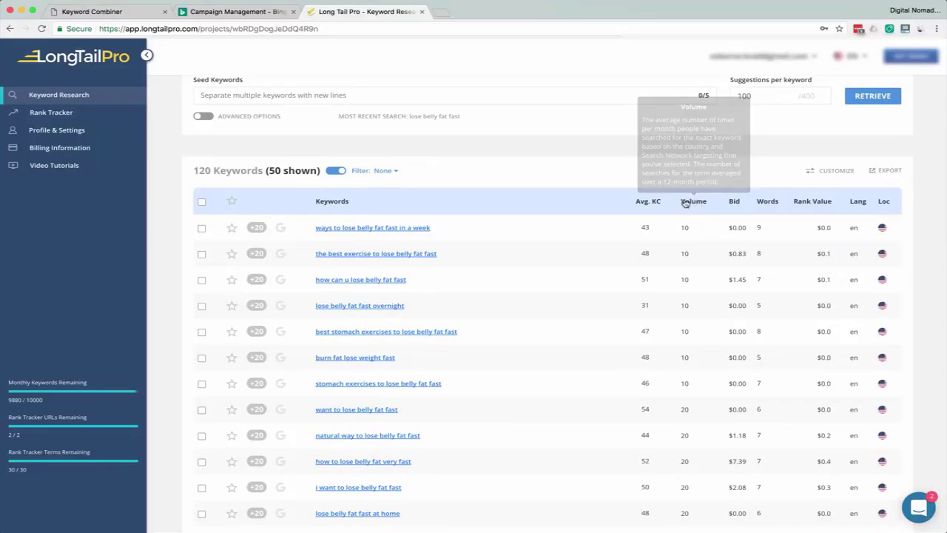
Read the Avg. KC definition and review the lowest-volume keywords, comparing their competitiveness, volume and bid.
{"action": "scroll", "coordinate": [567, 214], "scroll_direction": "down", "scroll_amount": 1}
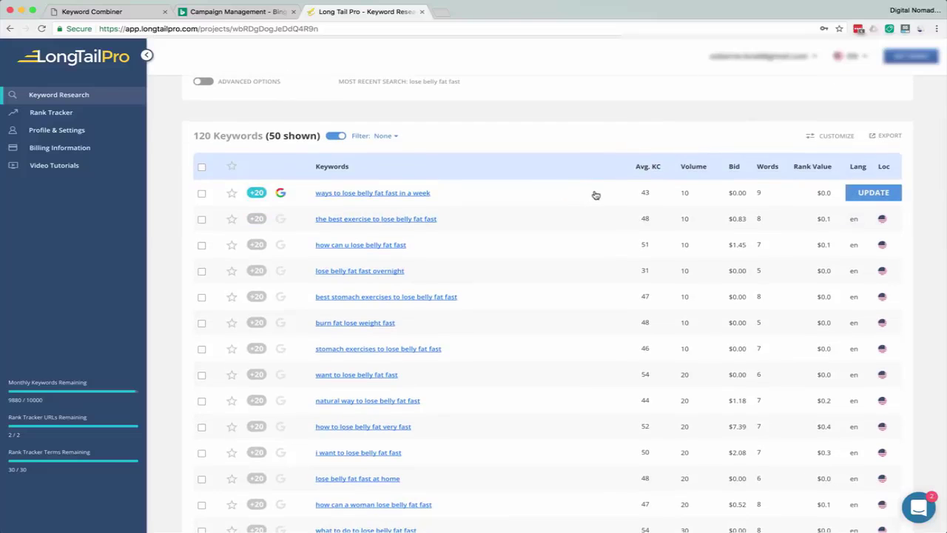
{"action": "mouse_move", "coordinate": [656, 169]}
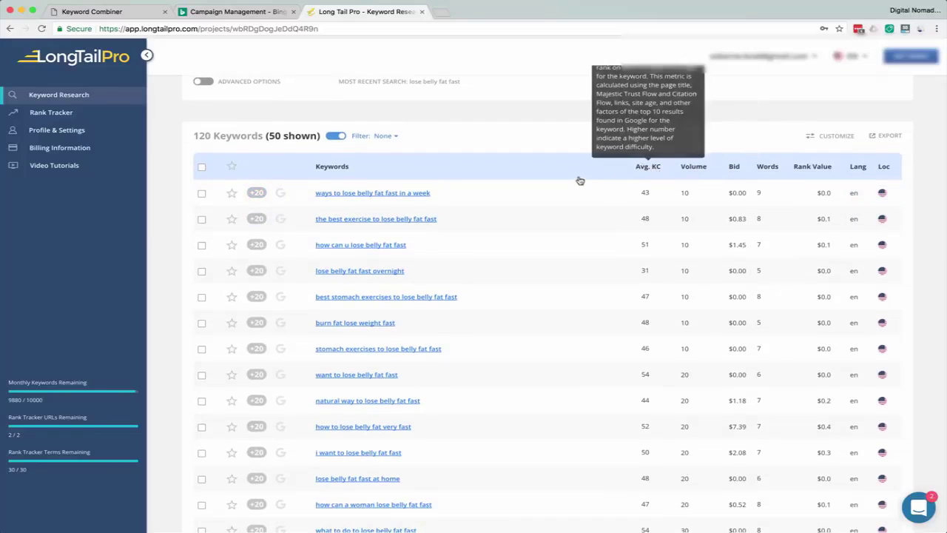
{"action": "scroll", "coordinate": [561, 162], "scroll_direction": "up", "scroll_amount": 1}
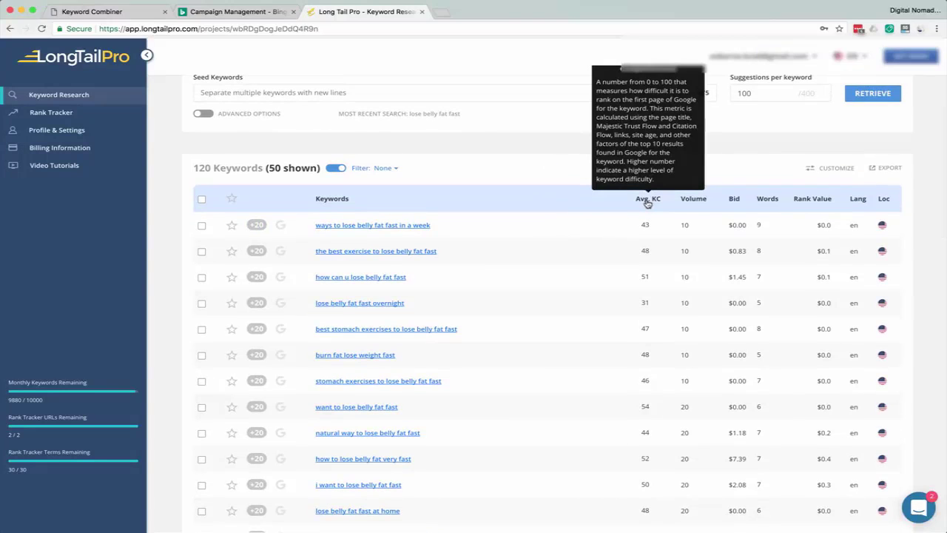
{"action": "scroll", "coordinate": [578, 203], "scroll_direction": "down", "scroll_amount": 1}
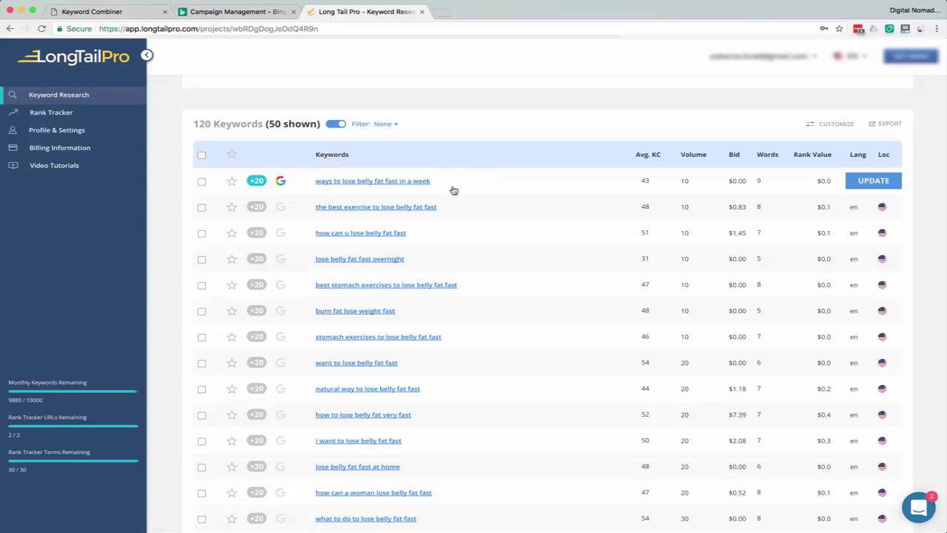
{"action": "scroll", "coordinate": [454, 191], "scroll_direction": "down", "scroll_amount": 1}
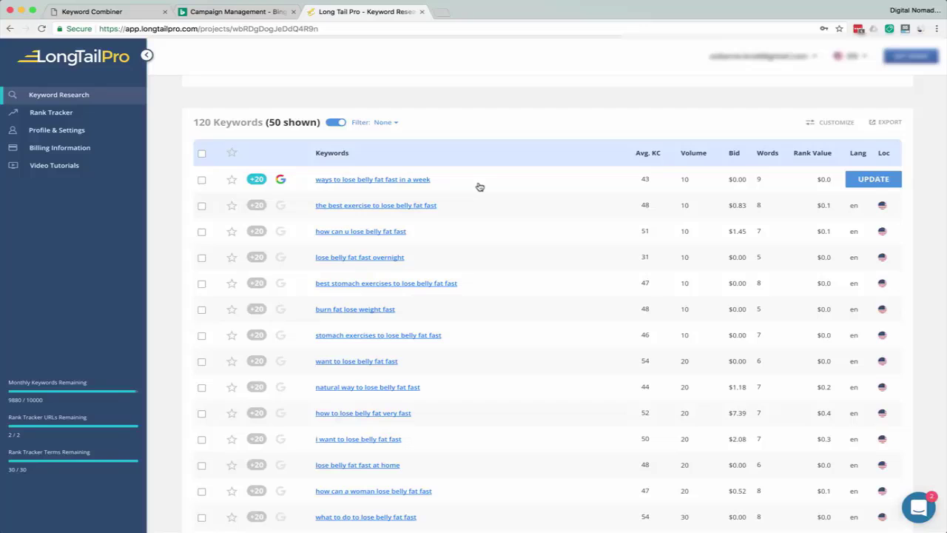
{"action": "scroll", "coordinate": [478, 188], "scroll_direction": "down", "scroll_amount": 1}
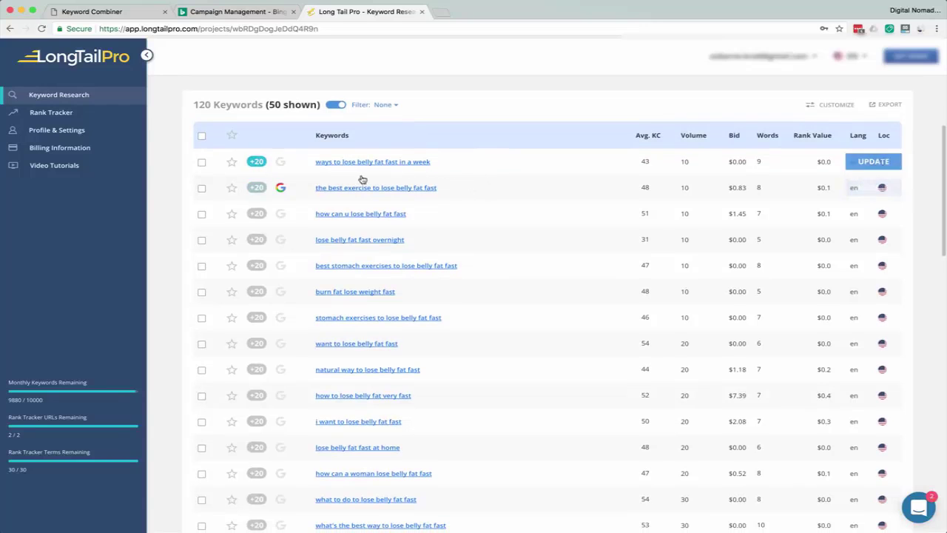
{"action": "scroll", "coordinate": [315, 188], "scroll_direction": "down", "scroll_amount": 1}
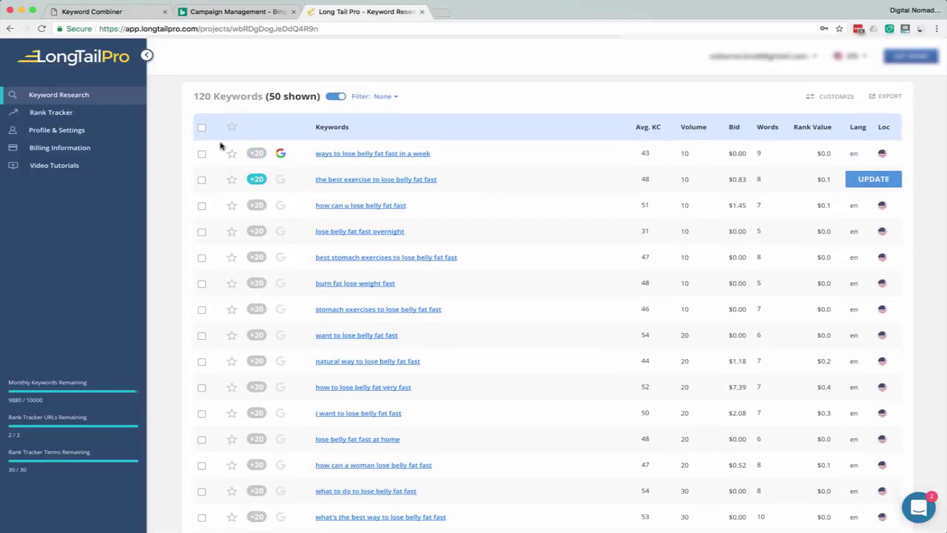
{"action": "scroll", "coordinate": [476, 194], "scroll_direction": "down", "scroll_amount": 2}
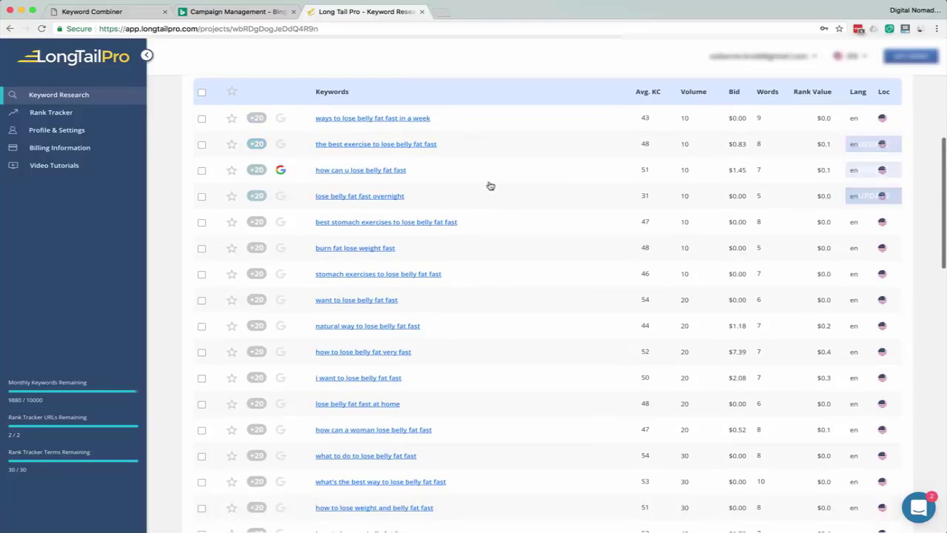
{"action": "scroll", "coordinate": [503, 218], "scroll_direction": "down", "scroll_amount": 1}
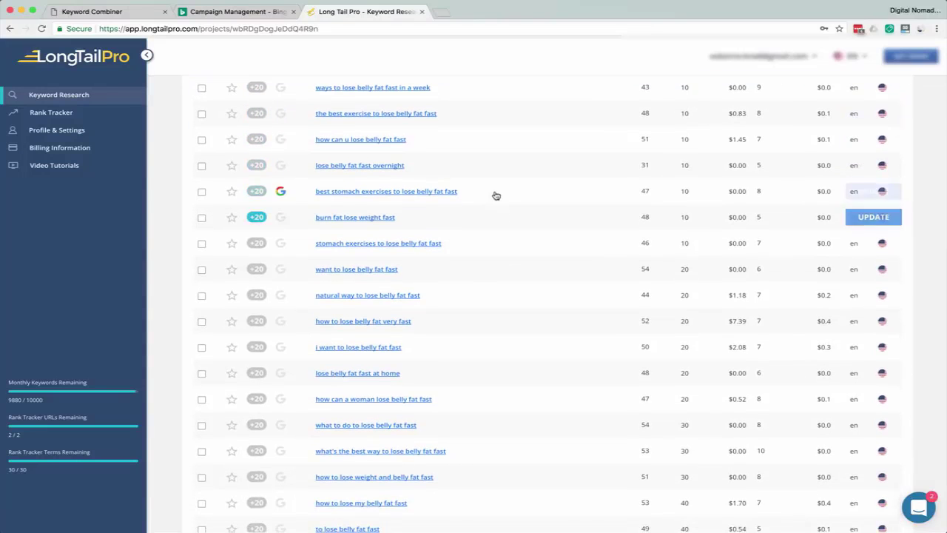
{"action": "scroll", "coordinate": [495, 196], "scroll_direction": "up", "scroll_amount": 1}
{"action": "scroll", "coordinate": [496, 196], "scroll_direction": "up", "scroll_amount": 1}
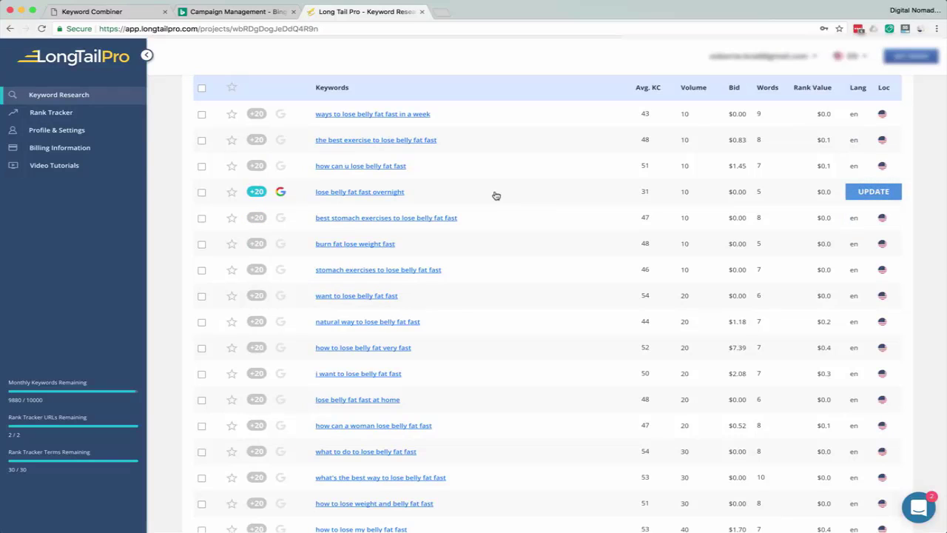
{"action": "scroll", "coordinate": [499, 170], "scroll_direction": "up", "scroll_amount": 1}
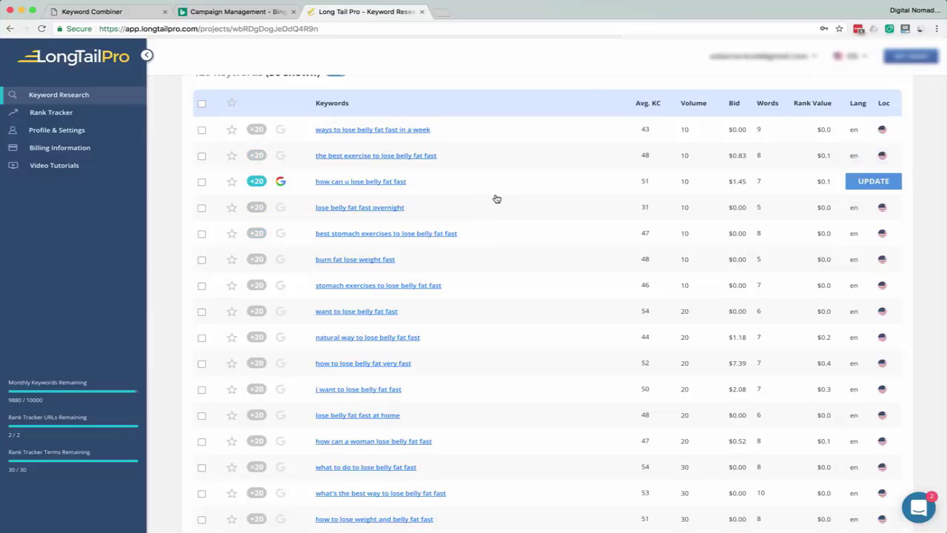
{"action": "scroll", "coordinate": [498, 199], "scroll_direction": "down", "scroll_amount": 1}
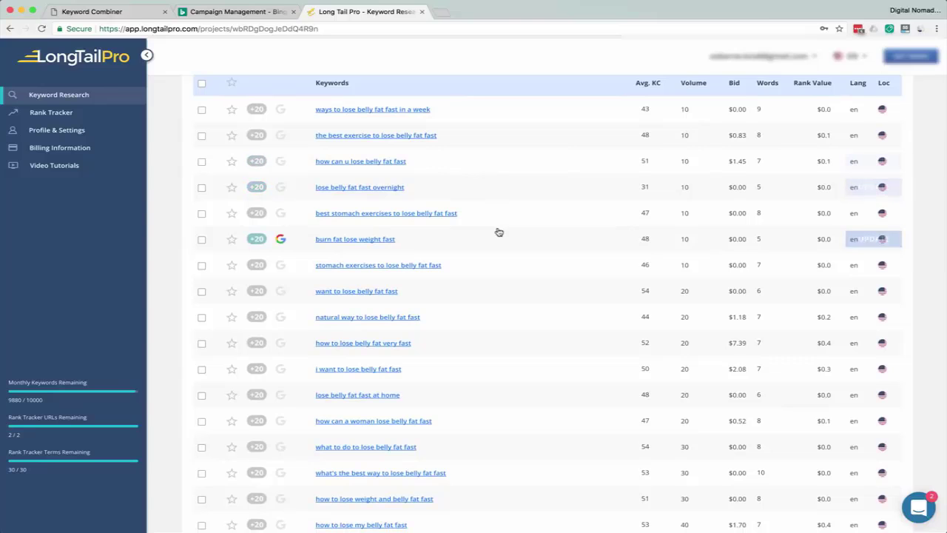
{"action": "scroll", "coordinate": [491, 238], "scroll_direction": "up", "scroll_amount": 1}
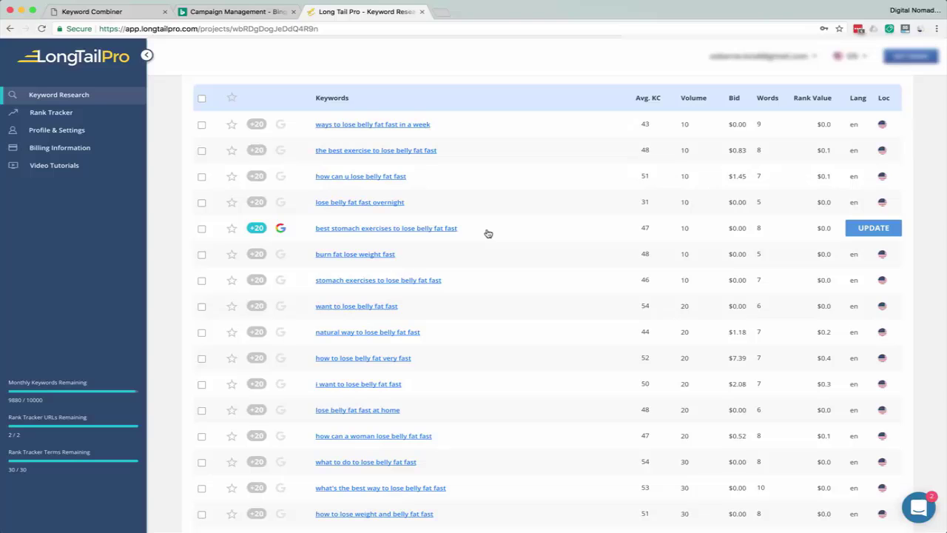
{"action": "scroll", "coordinate": [467, 252], "scroll_direction": "down", "scroll_amount": 5}
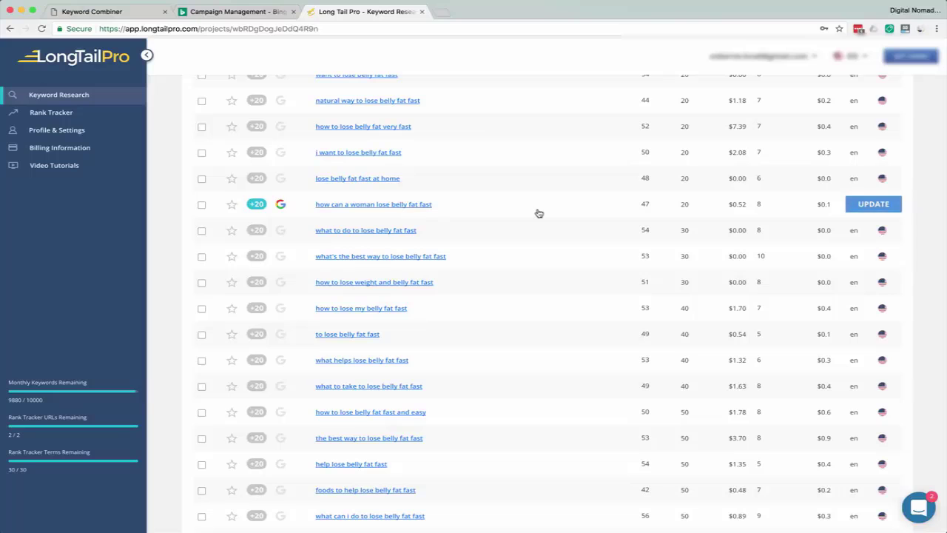
Sort the keyword table by number of words, longest phrases first, and review the leading rows.
{"action": "scroll", "coordinate": [548, 224], "scroll_direction": "up", "scroll_amount": 7}
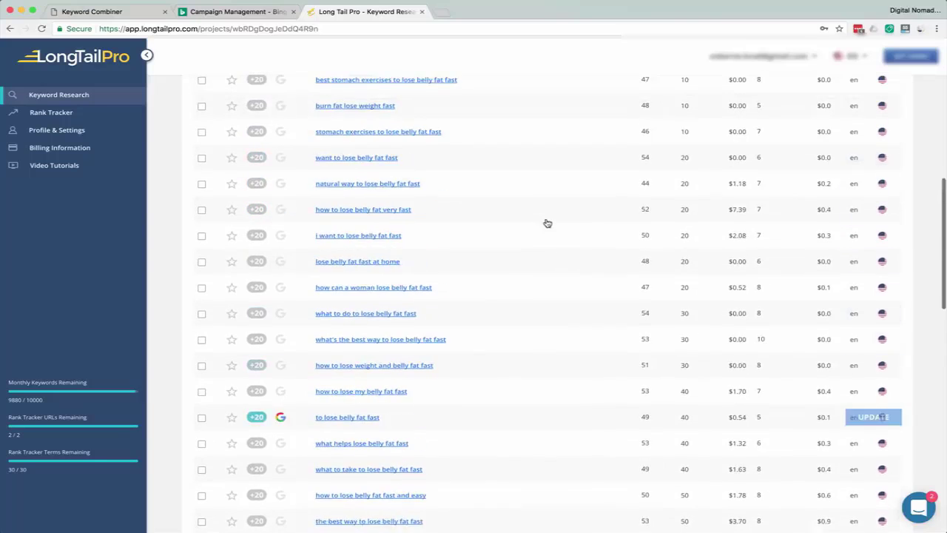
{"action": "left_click", "coordinate": [768, 178]}
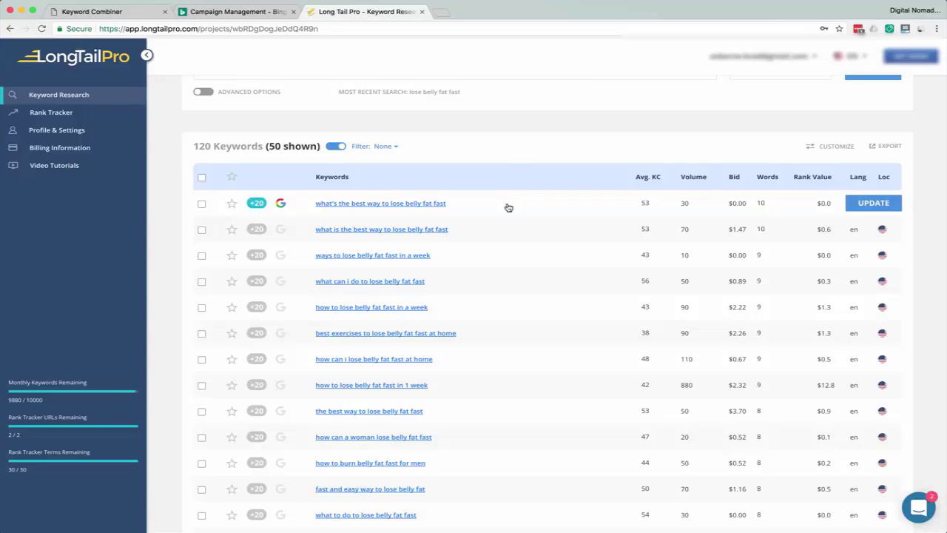
{"action": "scroll", "coordinate": [607, 196], "scroll_direction": "down", "scroll_amount": 1}
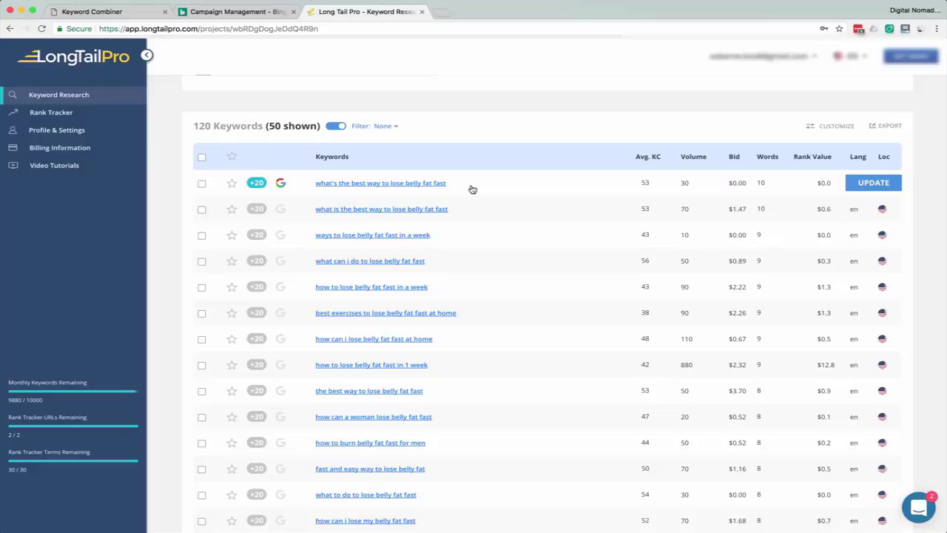
{"action": "scroll", "coordinate": [497, 208], "scroll_direction": "down", "scroll_amount": 1}
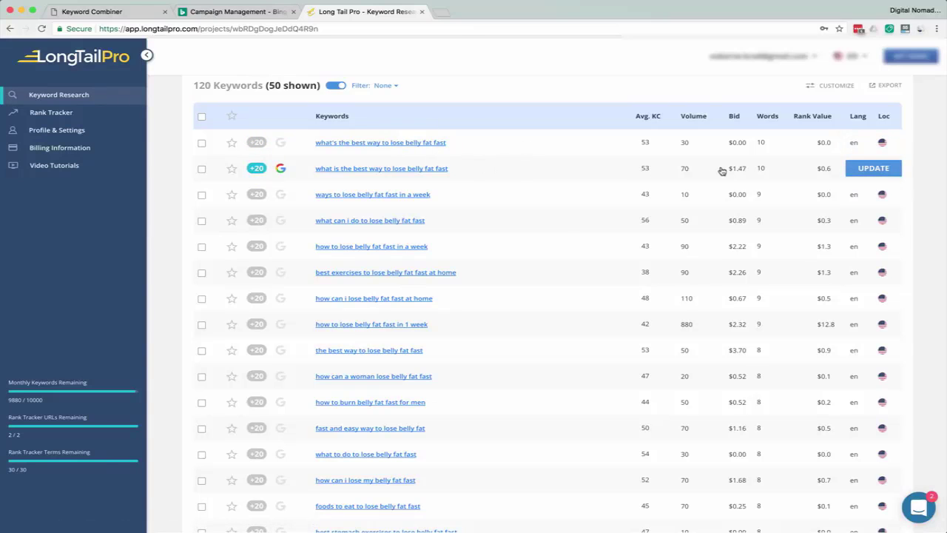
Open the keyword table's filter settings and look through the include/exclude, column and condition options, keeping the defaults.
{"action": "scroll", "coordinate": [763, 155], "scroll_direction": "up", "scroll_amount": 3}
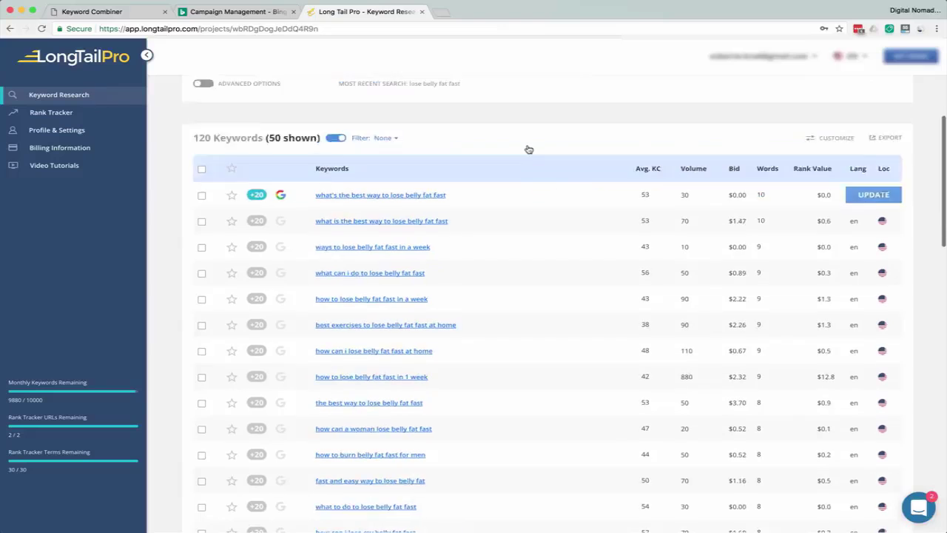
{"action": "scroll", "coordinate": [762, 173], "scroll_direction": "up", "scroll_amount": 1}
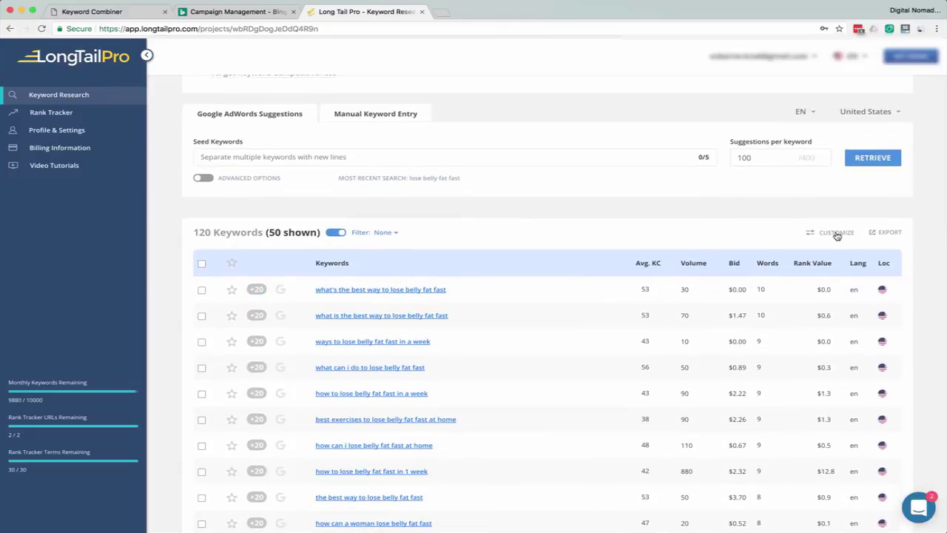
{"action": "left_click", "coordinate": [373, 234]}
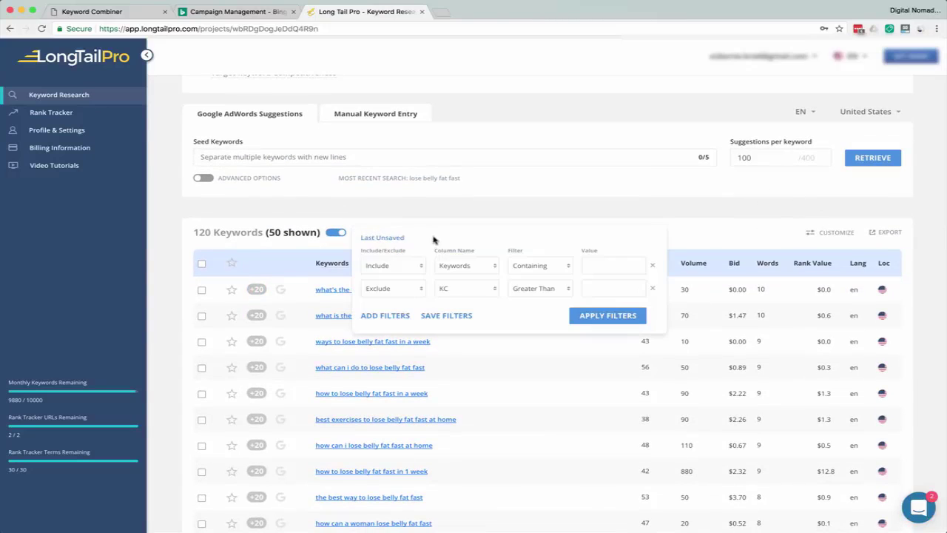
{"action": "scroll", "coordinate": [437, 219], "scroll_direction": "down", "scroll_amount": 2}
{"action": "left_click", "coordinate": [393, 210]}
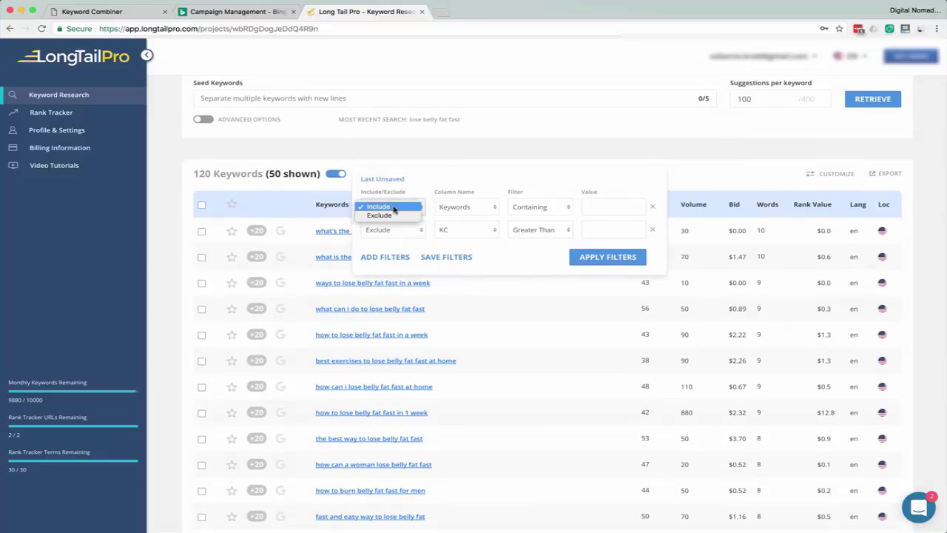
{"action": "left_click", "coordinate": [389, 207]}
{"action": "left_click", "coordinate": [474, 210]}
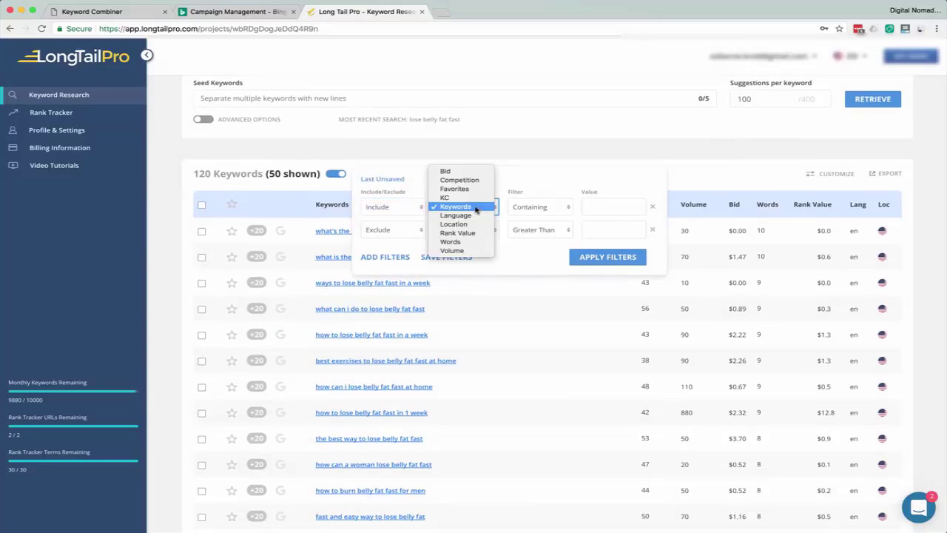
{"action": "left_click", "coordinate": [475, 208]}
{"action": "left_click", "coordinate": [540, 210]}
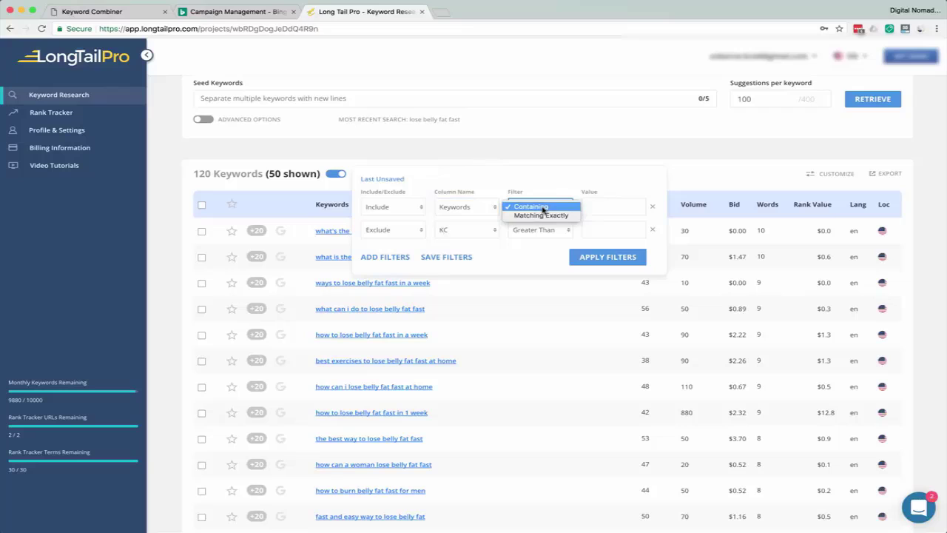
{"action": "left_click", "coordinate": [543, 208]}
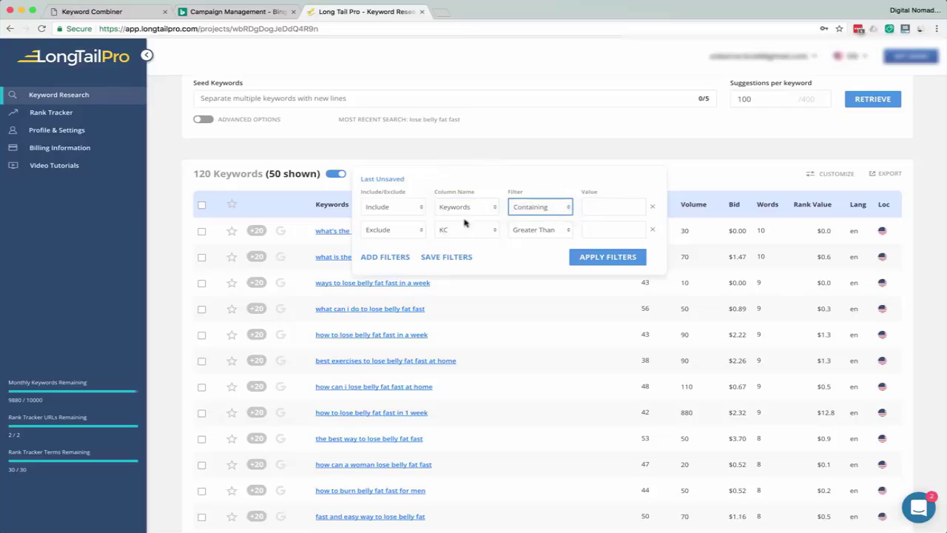
{"action": "left_click", "coordinate": [397, 230]}
{"action": "left_click", "coordinate": [399, 231]}
{"action": "left_click", "coordinate": [402, 231]}
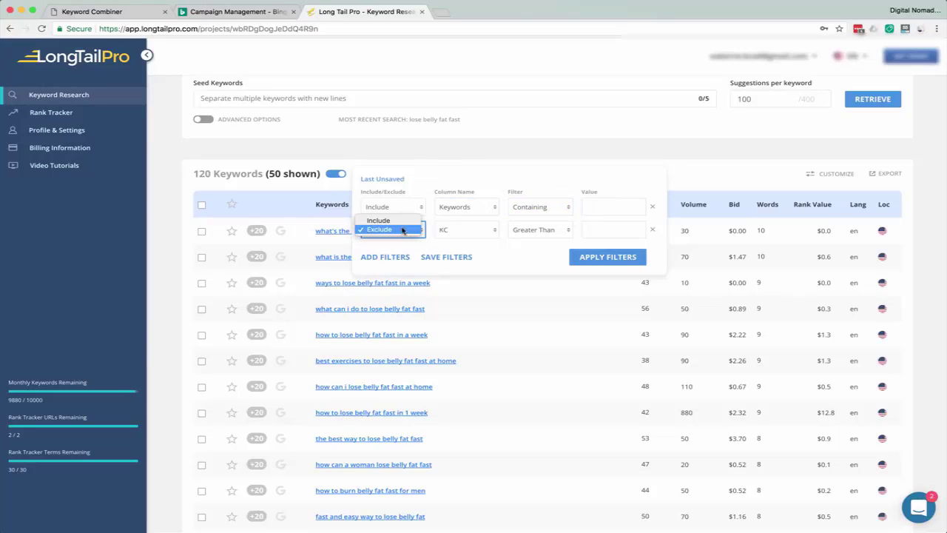
{"action": "left_click", "coordinate": [409, 233]}
Set the first filter to include keywords with Volume Greater Than 500.
{"action": "left_click", "coordinate": [471, 208]}
{"action": "left_click", "coordinate": [470, 208]}
{"action": "left_click", "coordinate": [470, 207]}
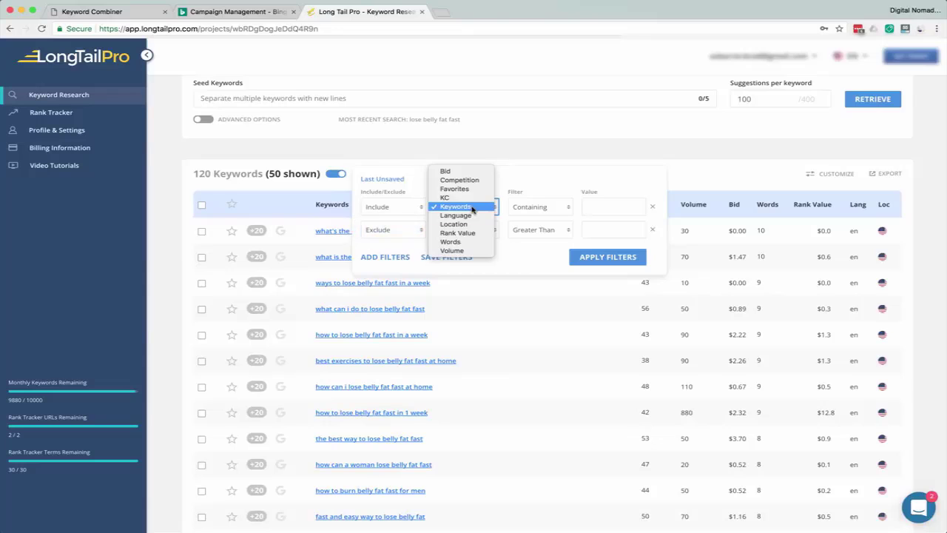
{"action": "left_click", "coordinate": [475, 252]}
{"action": "left_click", "coordinate": [552, 207]}
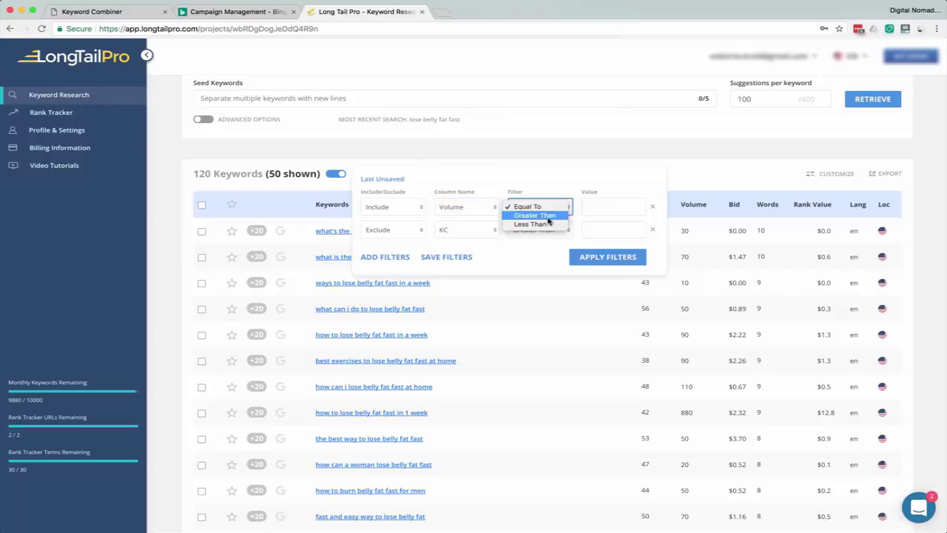
{"action": "left_click", "coordinate": [549, 216]}
{"action": "left_click", "coordinate": [595, 207]}
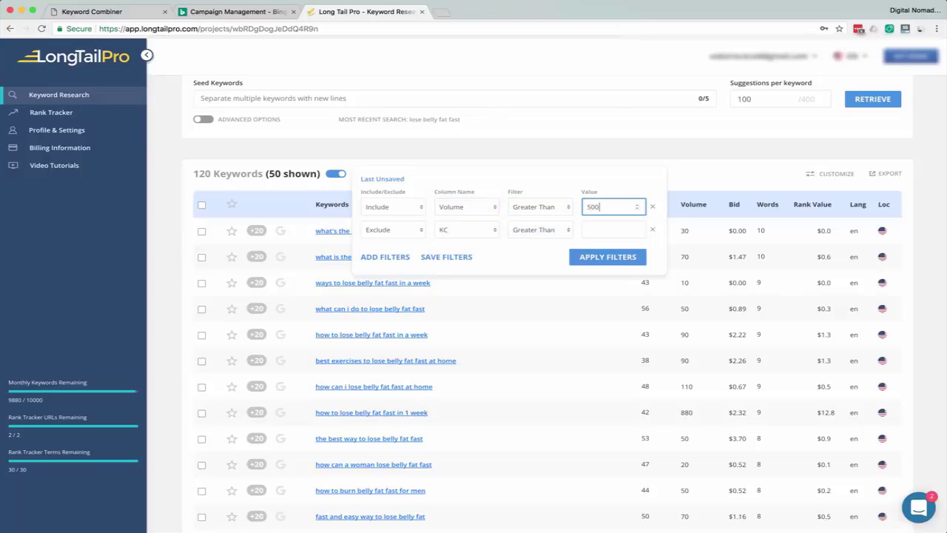
Set the second filter to exclude keywords with Words Less Than 3 and apply both filters to the keyword table.
{"action": "left_click", "coordinate": [389, 229]}
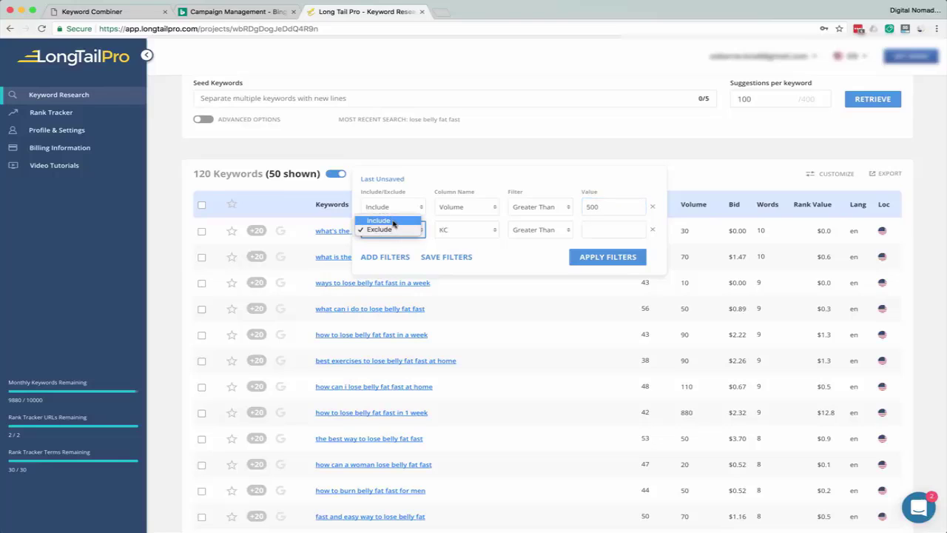
{"action": "left_click", "coordinate": [401, 230]}
{"action": "left_click", "coordinate": [456, 231]}
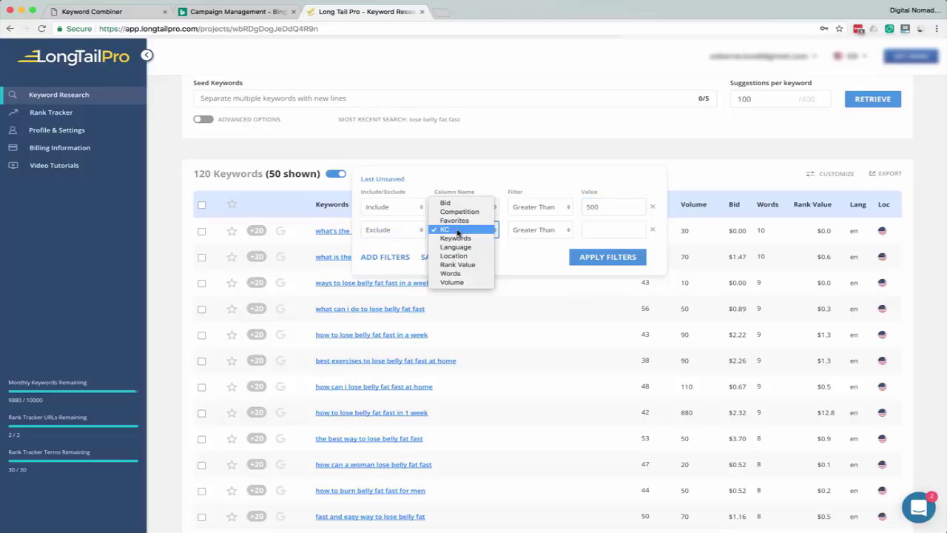
{"action": "left_click", "coordinate": [459, 273]}
{"action": "left_click", "coordinate": [541, 230]}
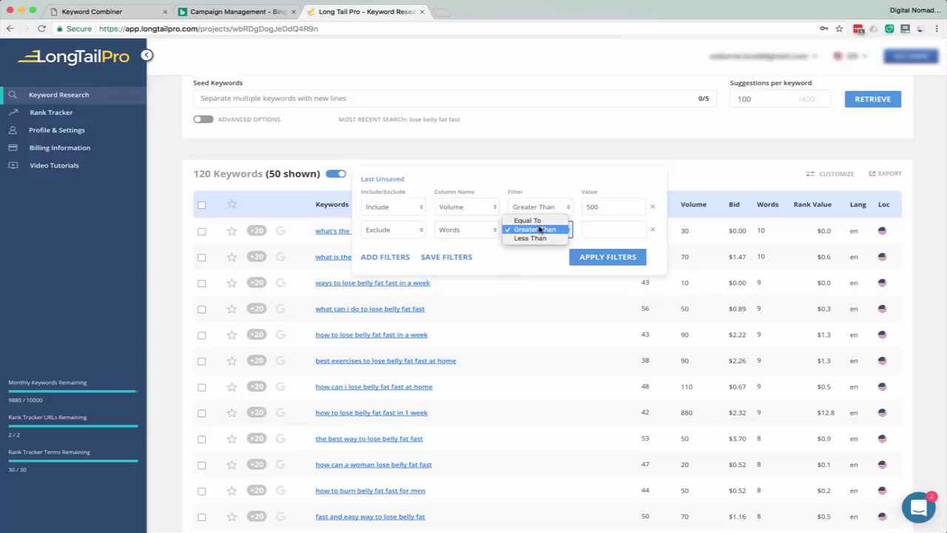
{"action": "left_click", "coordinate": [538, 238]}
{"action": "left_click", "coordinate": [603, 230]}
{"action": "type", "text": "3"}
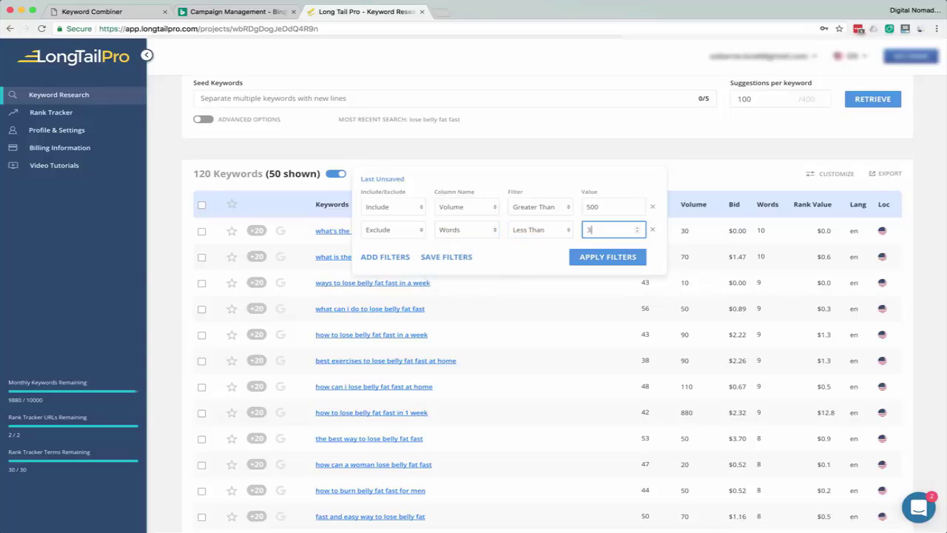
{"action": "left_click", "coordinate": [611, 257]}
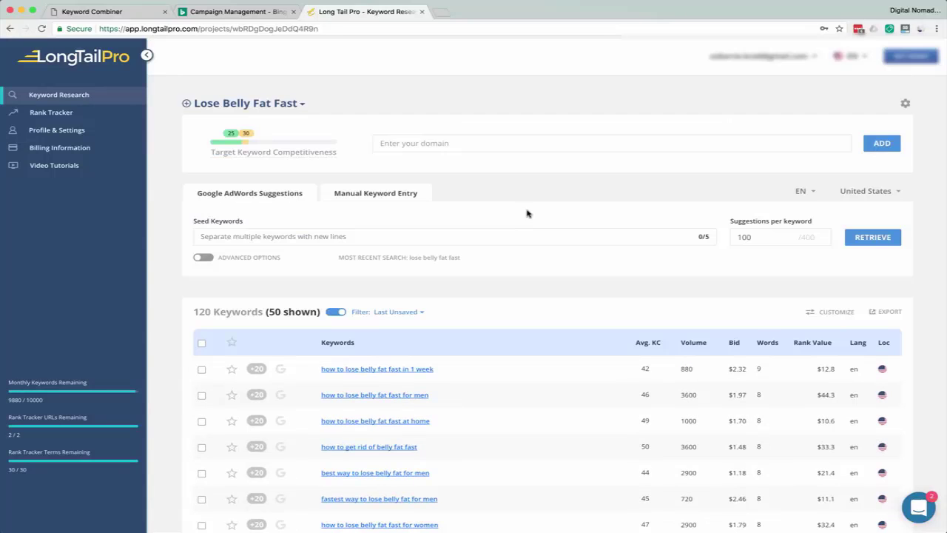
Sort the filtered keywords by volume, highest first, and review the leading rows.
{"action": "scroll", "coordinate": [535, 276], "scroll_direction": "down", "scroll_amount": 3}
{"action": "scroll", "coordinate": [548, 258], "scroll_direction": "down", "scroll_amount": 1}
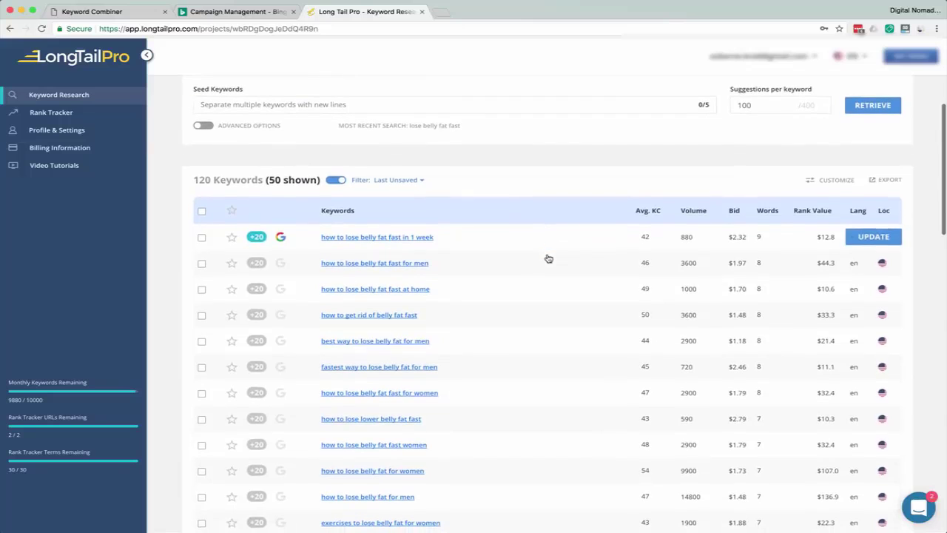
{"action": "left_click", "coordinate": [693, 210]}
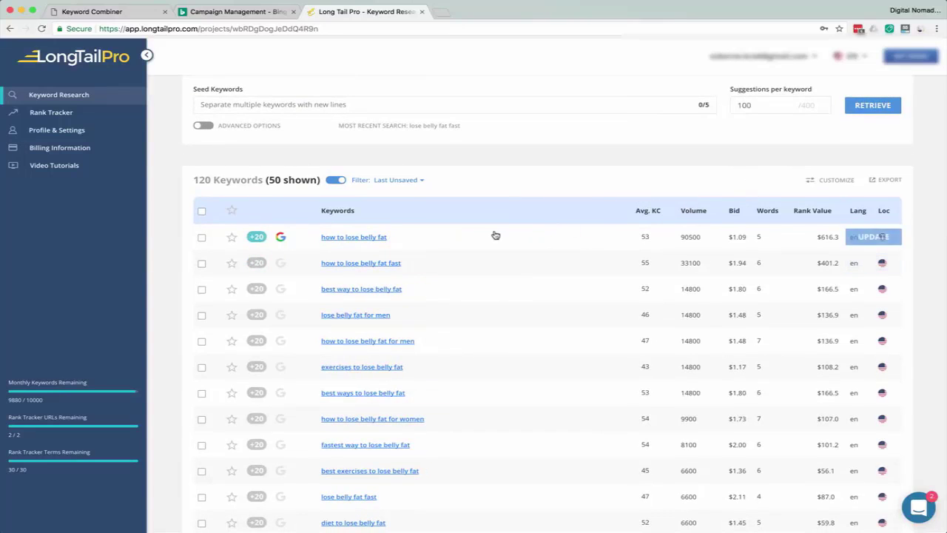
{"action": "scroll", "coordinate": [495, 235], "scroll_direction": "down", "scroll_amount": 1}
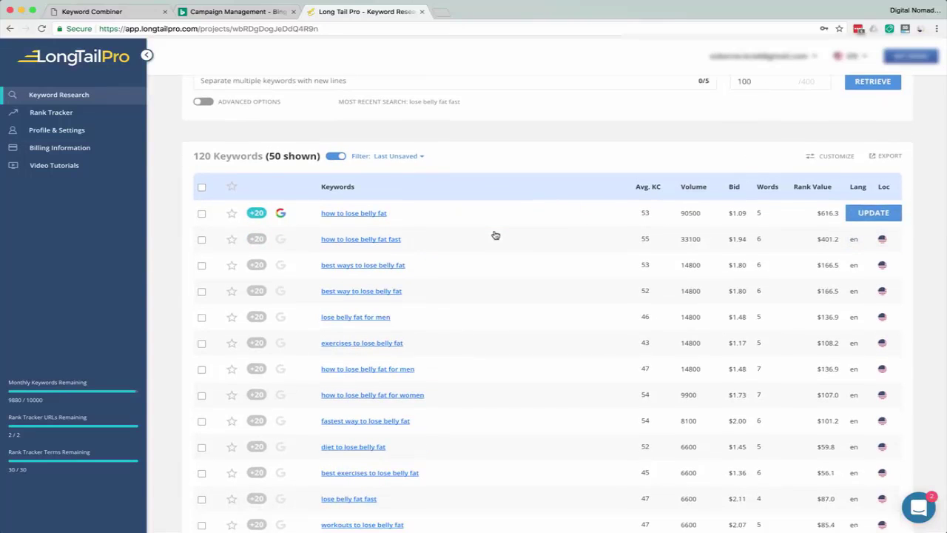
Sort the filtered keywords by number of words, longest phrases first, and compare their competitiveness, volume, bid and rank value.
{"action": "left_click", "coordinate": [767, 187]}
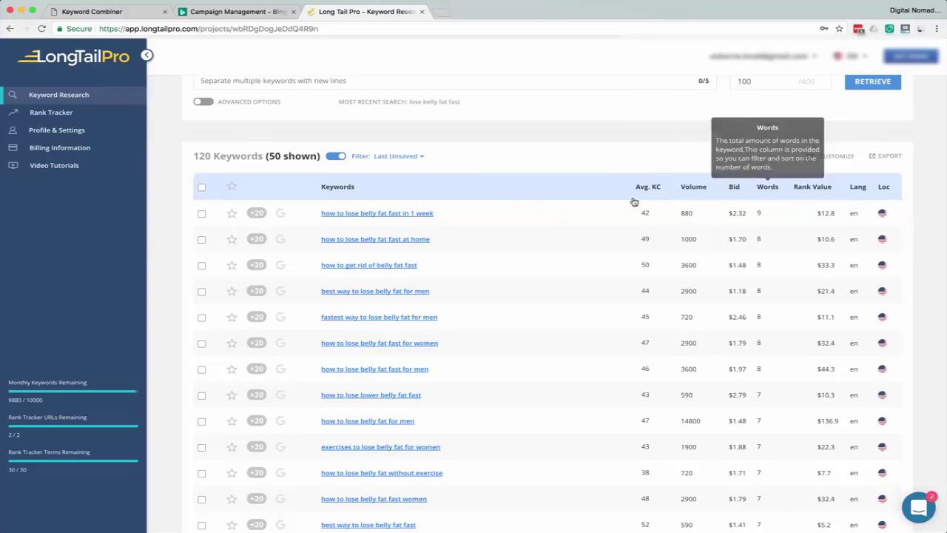
{"action": "scroll", "coordinate": [485, 216], "scroll_direction": "down", "scroll_amount": 1}
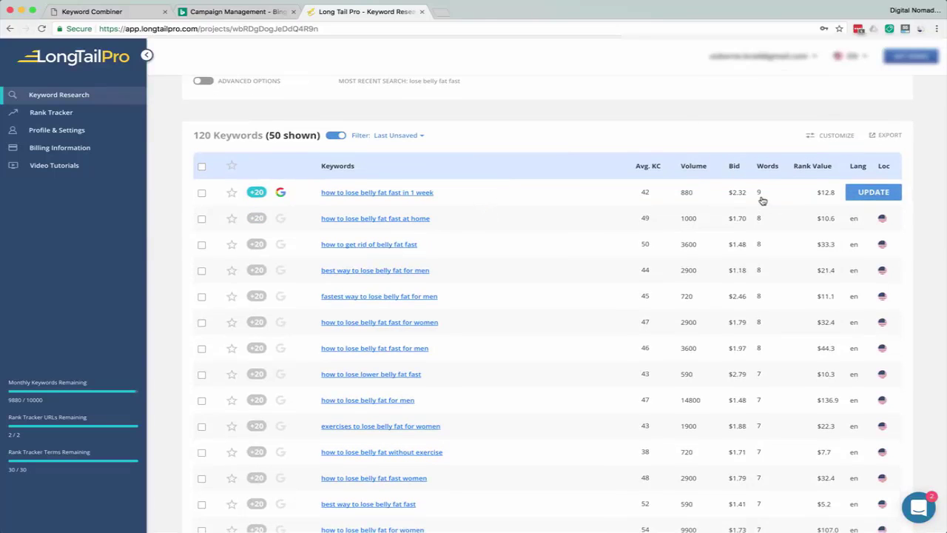
{"action": "scroll", "coordinate": [518, 207], "scroll_direction": "up", "scroll_amount": 1}
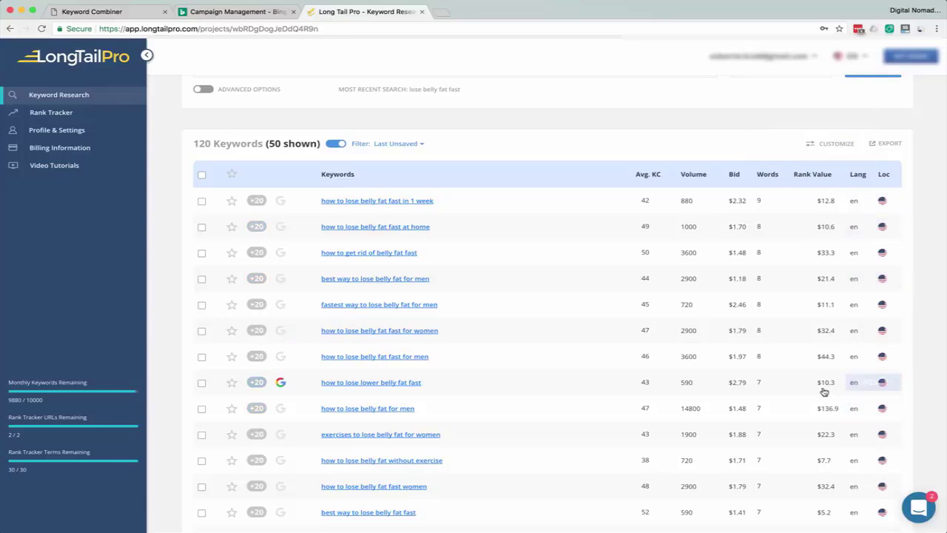
{"action": "scroll", "coordinate": [824, 421], "scroll_direction": "down", "scroll_amount": 3}
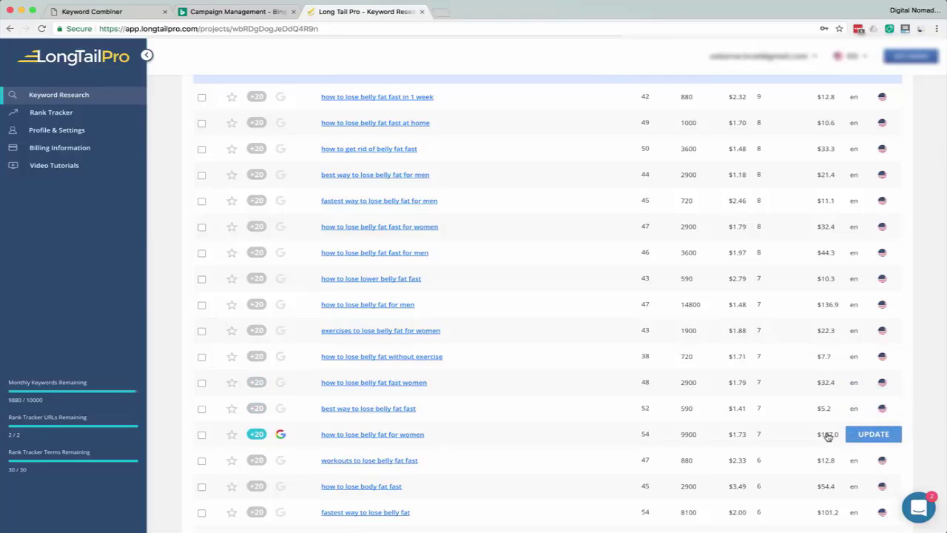
{"action": "scroll", "coordinate": [825, 401], "scroll_direction": "down", "scroll_amount": 3}
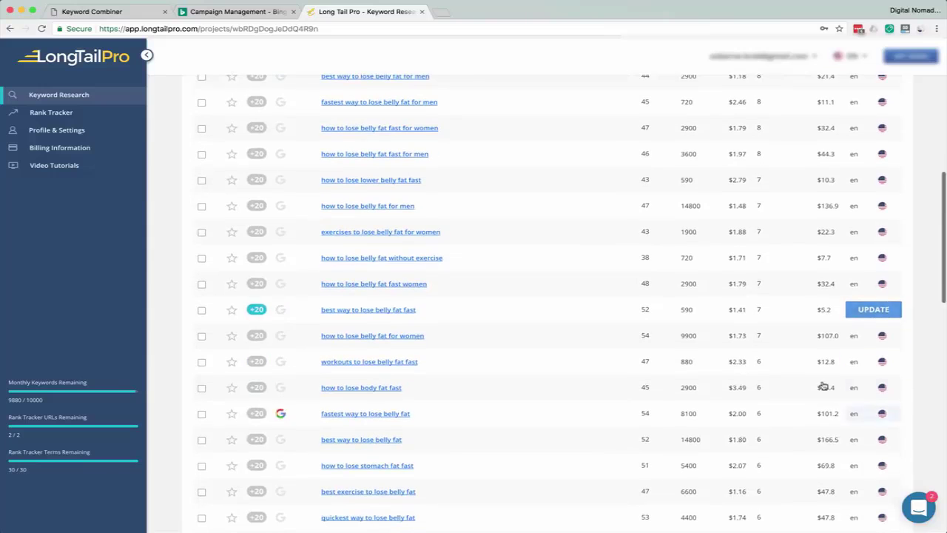
{"action": "scroll", "coordinate": [825, 425], "scroll_direction": "up", "scroll_amount": 10}
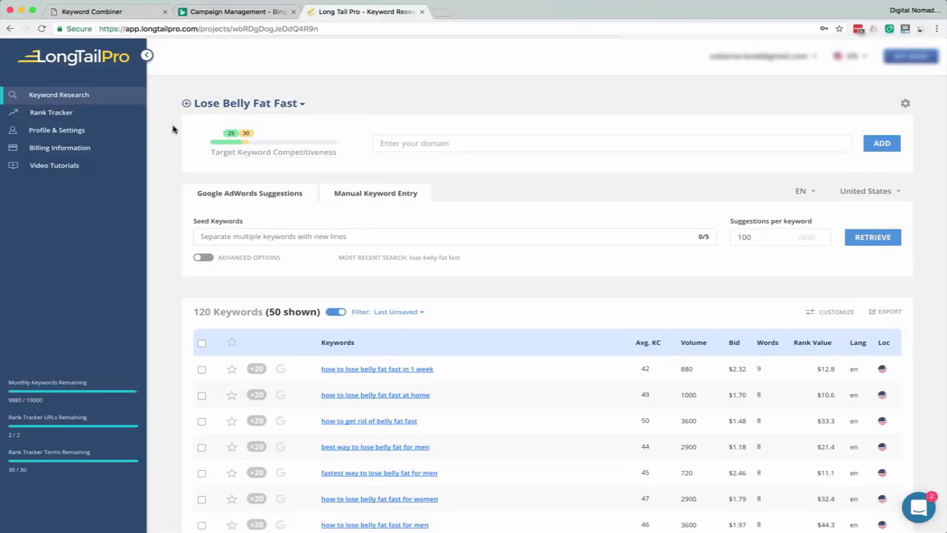
Re-sort the filtered keyword table by search volume in descending order.
{"action": "scroll", "coordinate": [526, 304], "scroll_direction": "down", "scroll_amount": 1}
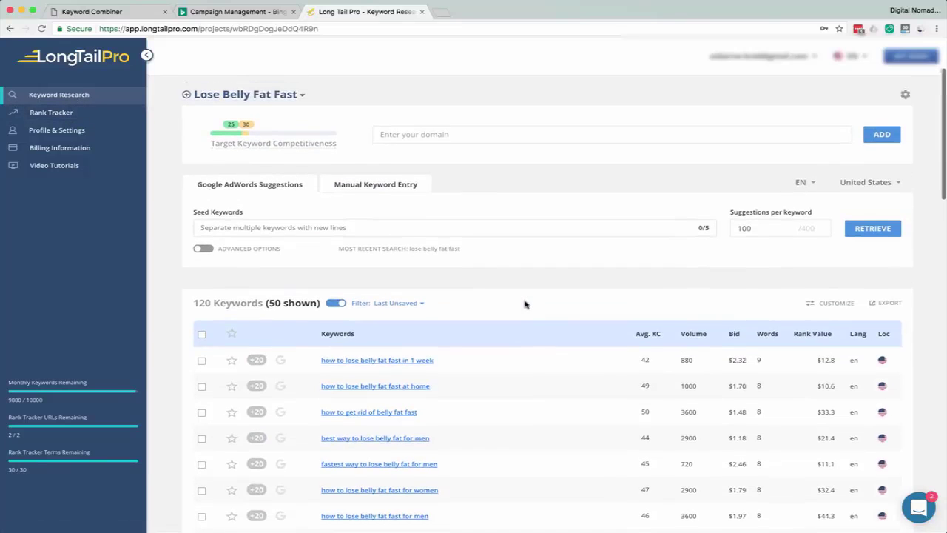
{"action": "scroll", "coordinate": [490, 275], "scroll_direction": "up", "scroll_amount": 1}
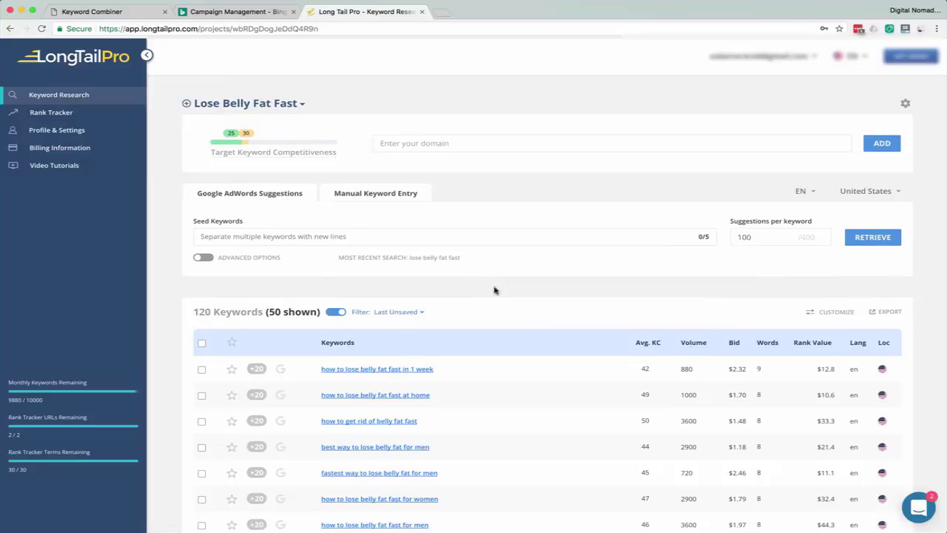
{"action": "scroll", "coordinate": [497, 297], "scroll_direction": "down", "scroll_amount": 2}
{"action": "left_click", "coordinate": [690, 277]}
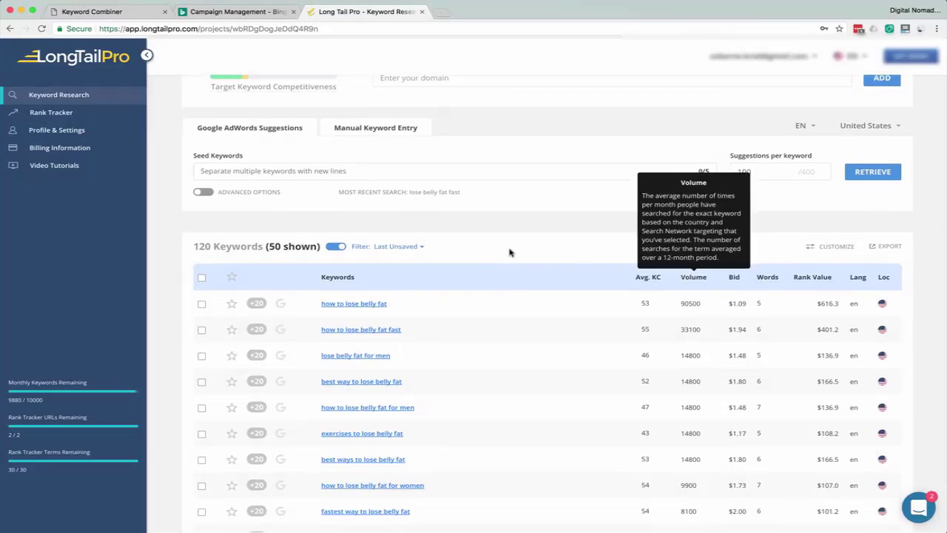
{"action": "scroll", "coordinate": [509, 185], "scroll_direction": "up", "scroll_amount": 2}
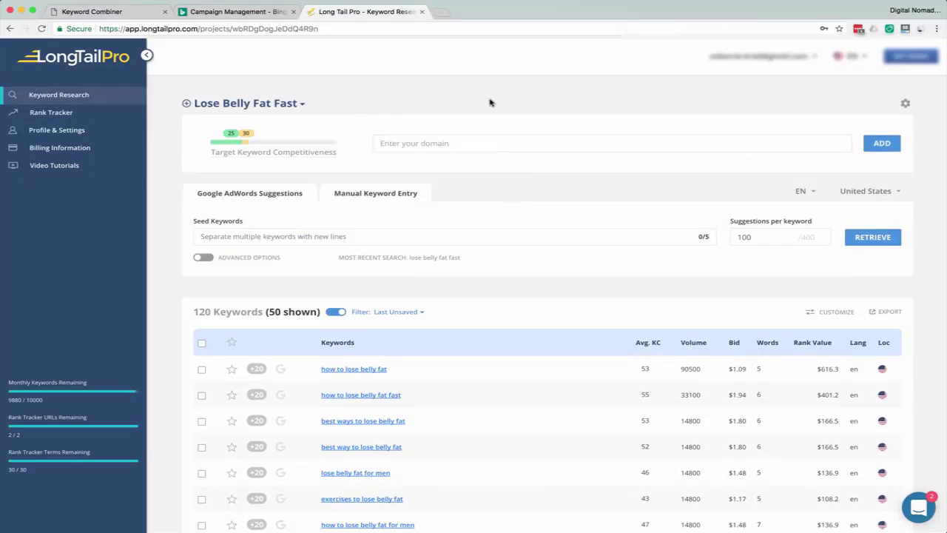